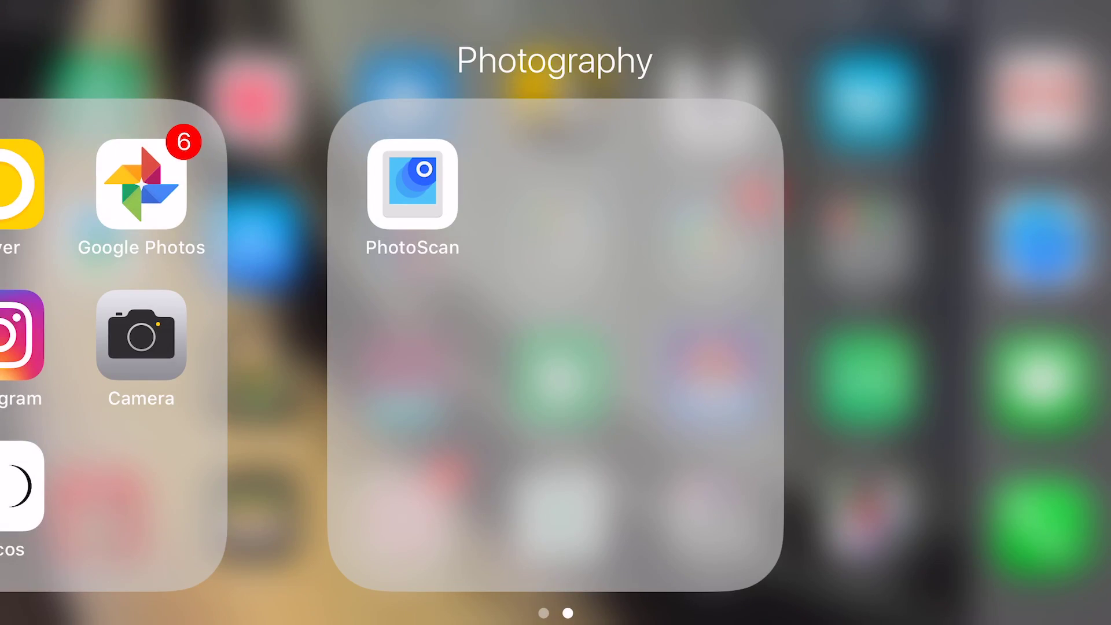
Step: Launch Google PhotoScan and frame the printed jewel wasp photo in the capture view
click(412, 184)
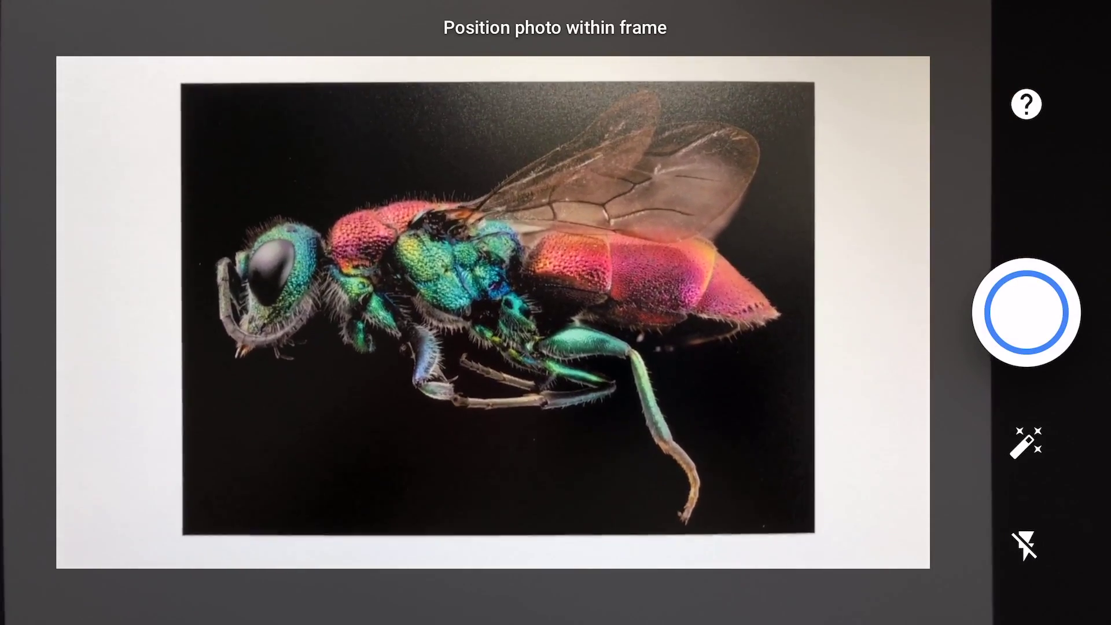
Step: Turn the flash on and back off so the wasp print is scanned without flash
click(1025, 545)
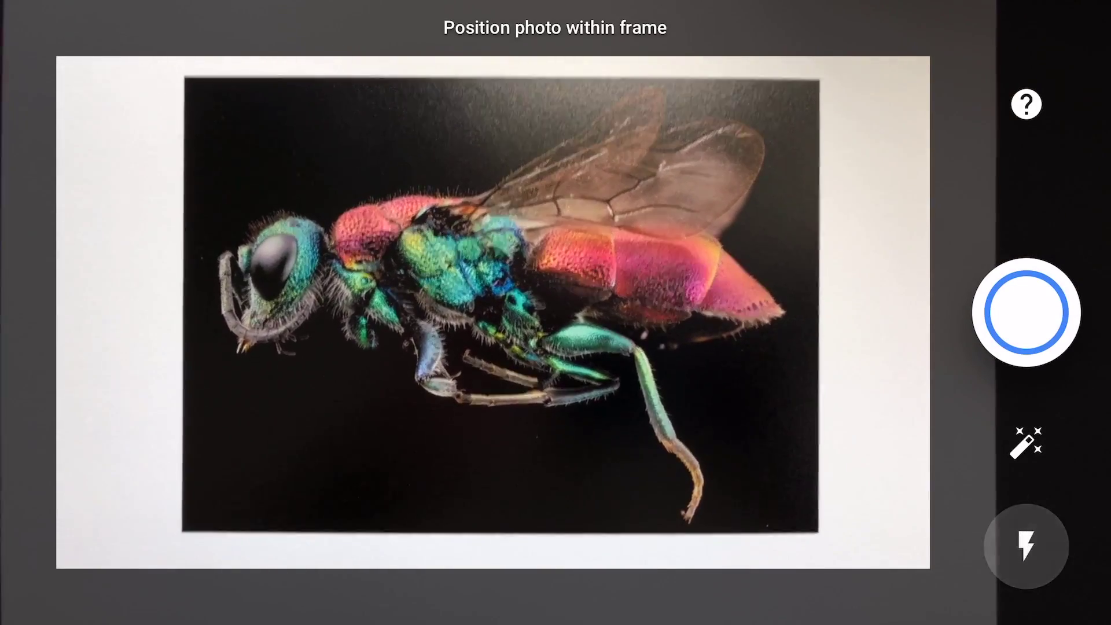
click(1025, 545)
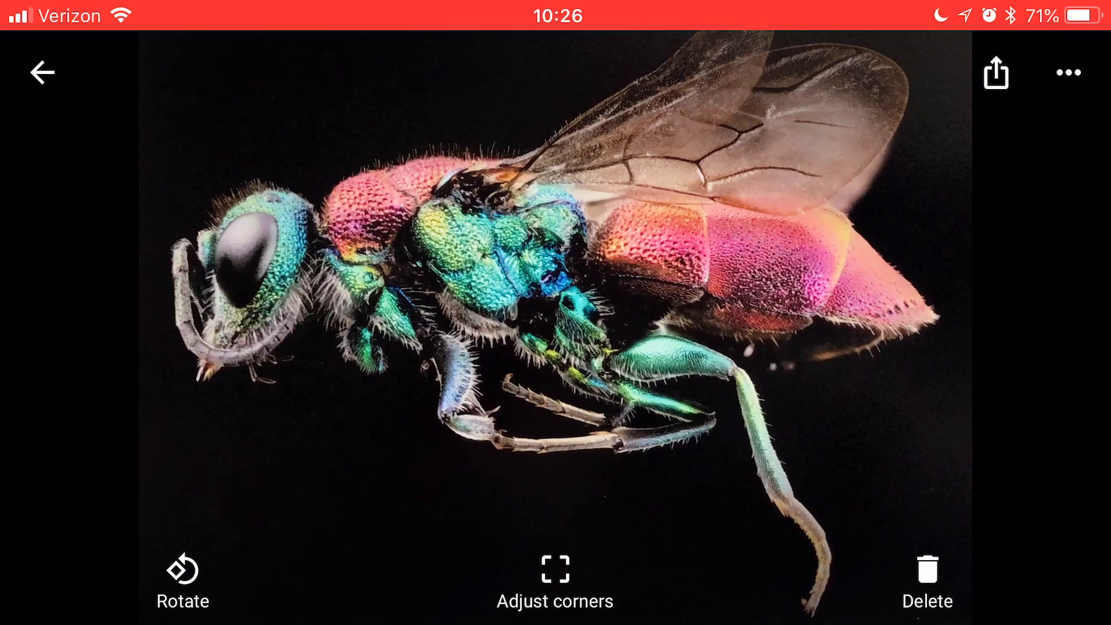
click(183, 570)
click(183, 570)
click(183, 569)
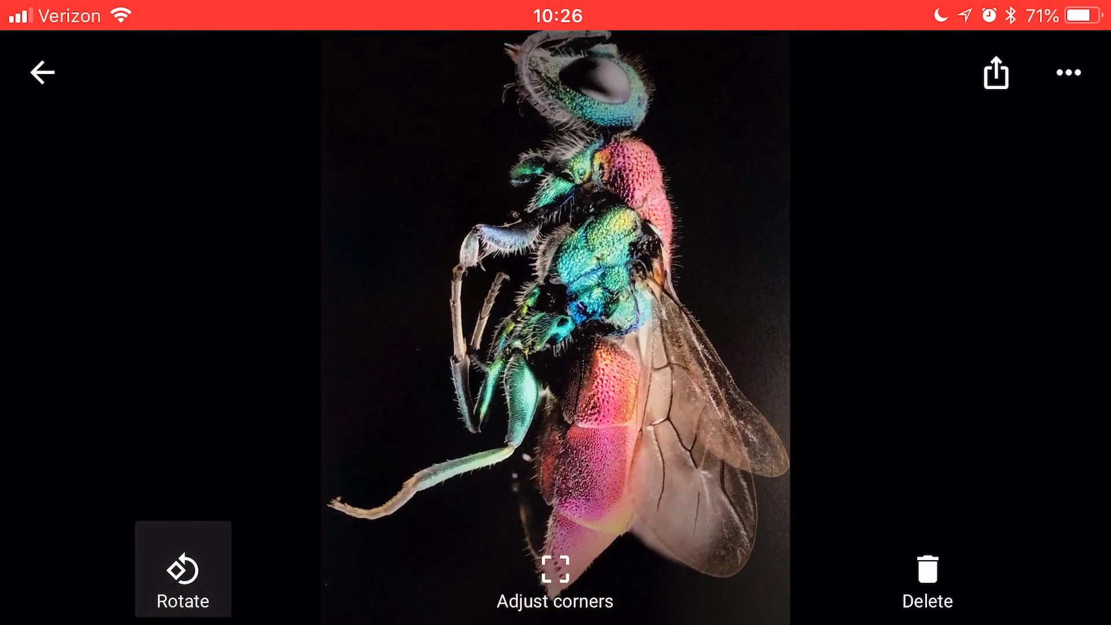
click(183, 570)
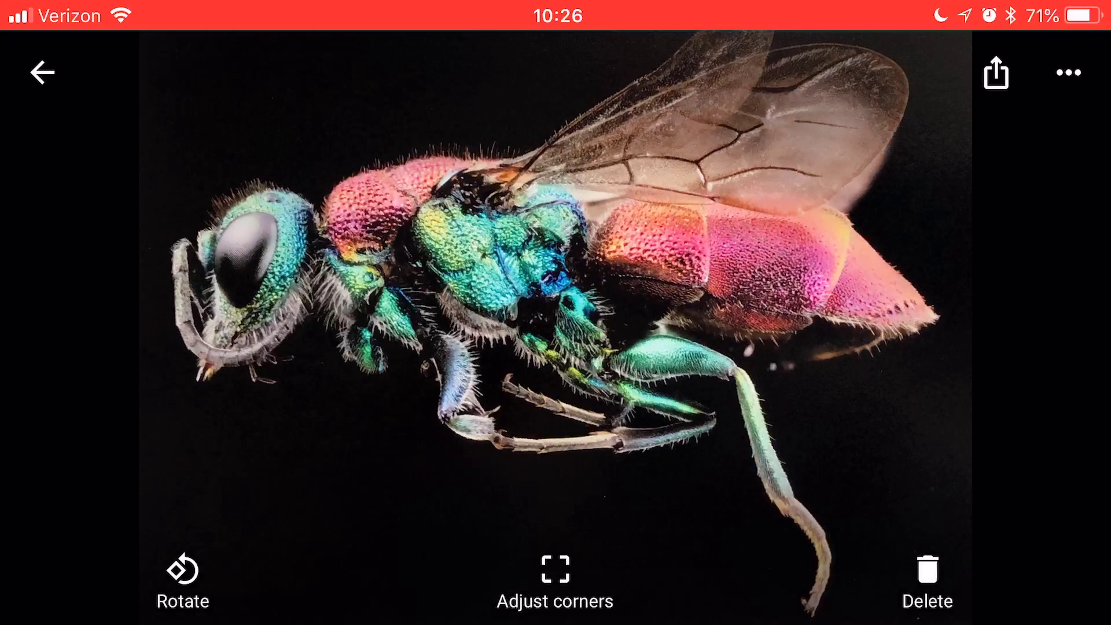
Step: Fit all four crop corners to the wasp print's edges and apply the adjustment
click(554, 572)
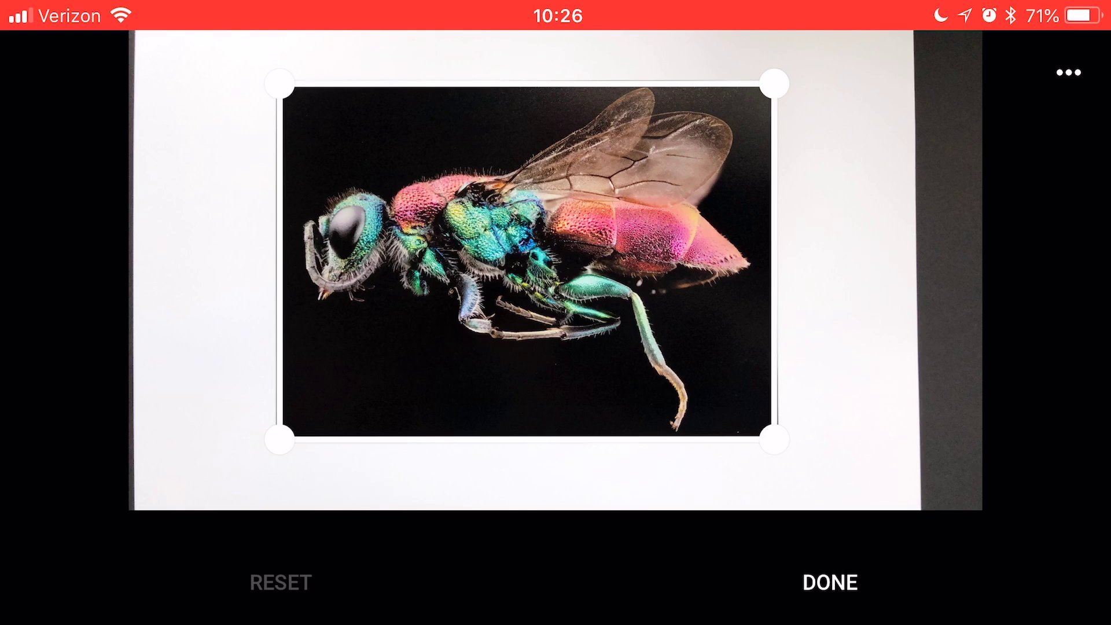
drag(773, 440, 777, 437)
drag(774, 84, 773, 82)
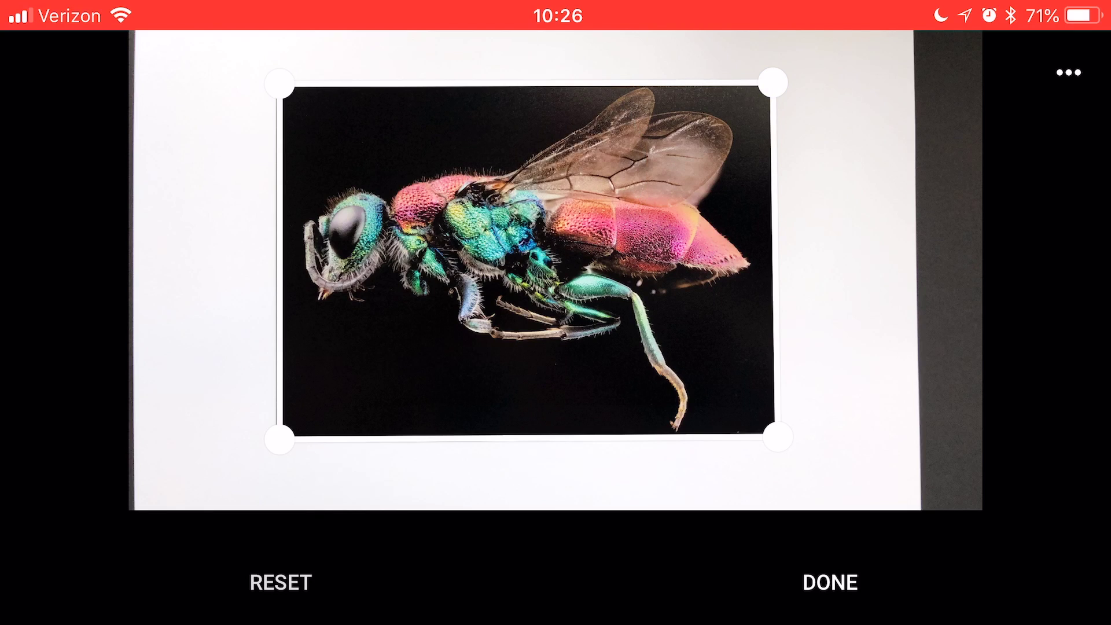
mouse_move(280, 84)
mouse_down()
mouse_move(280, 102)
mouse_move(276, 85)
mouse_up()
drag(280, 438, 277, 442)
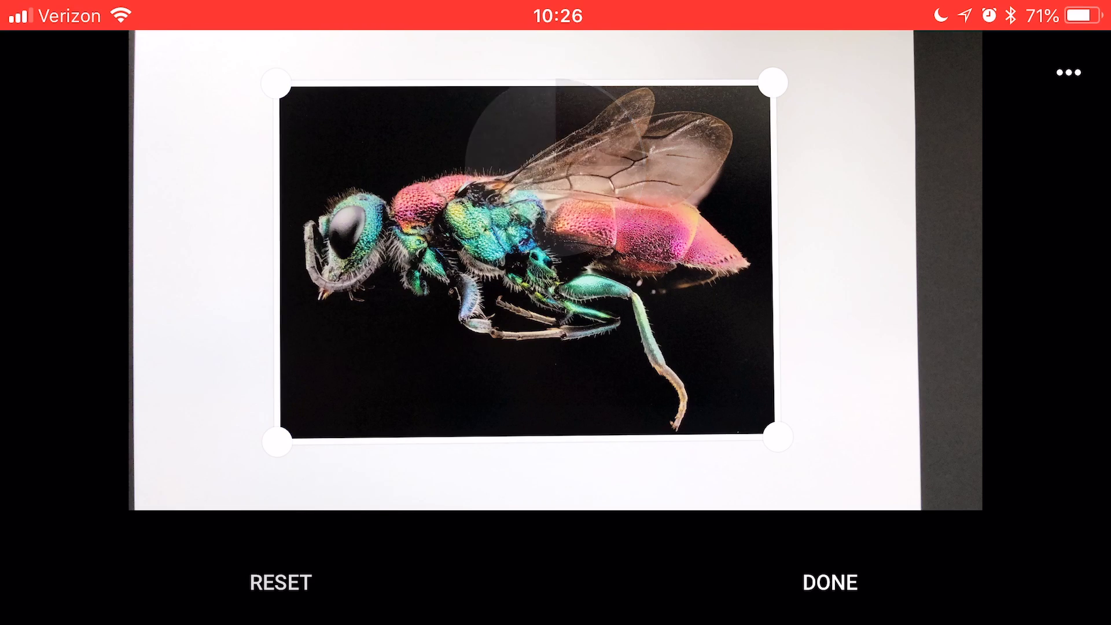
click(829, 581)
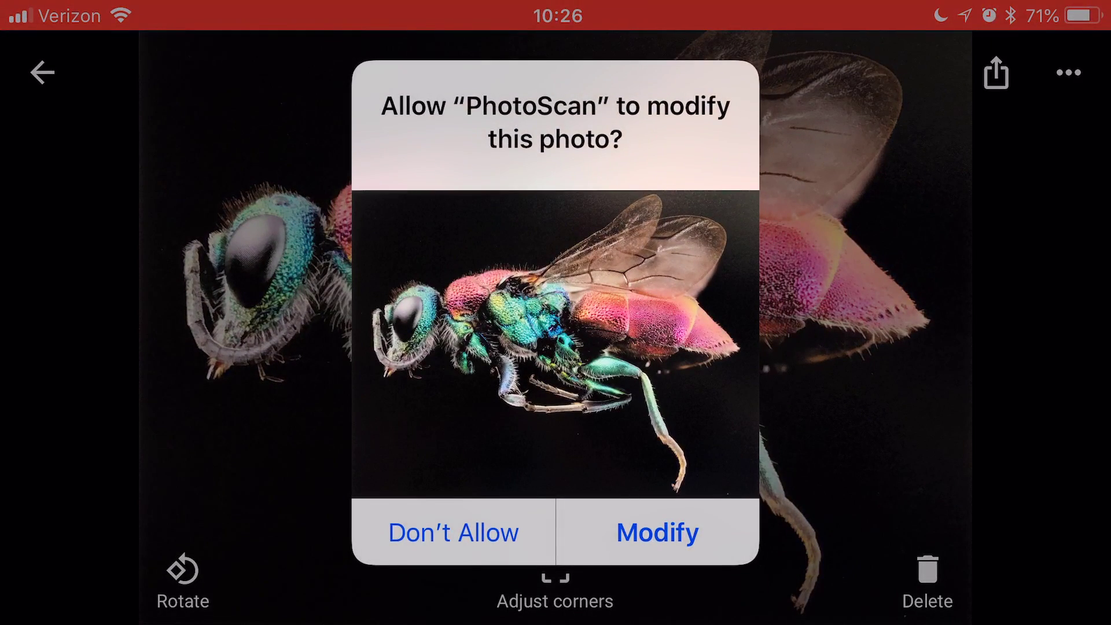
Step: Allow PhotoScan to modify the photo, then bring up its share options via the ••• menu
click(657, 532)
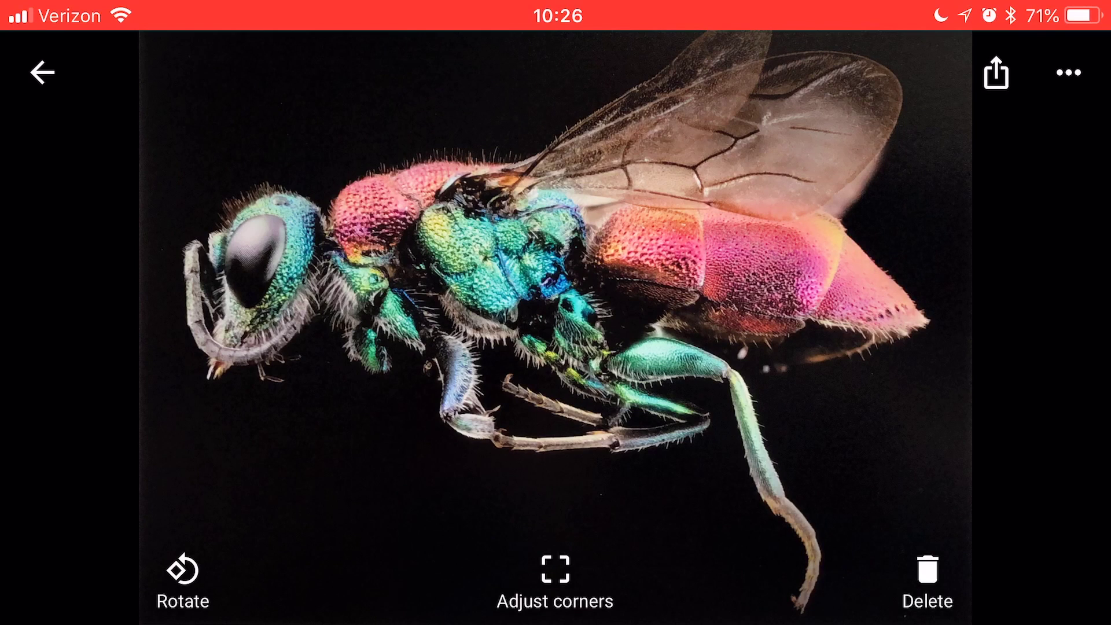
click(1068, 73)
click(996, 73)
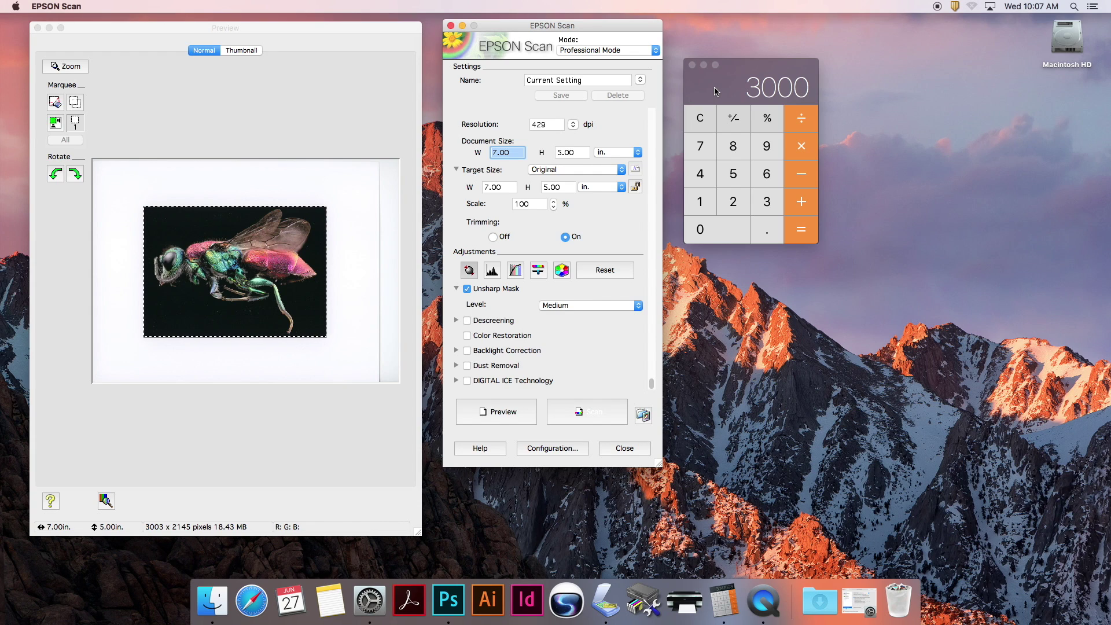
Step: Compute 3000 ÷ 7 in Calculator and check EPSON Scan's Resolution and Document Size width
click(810, 125)
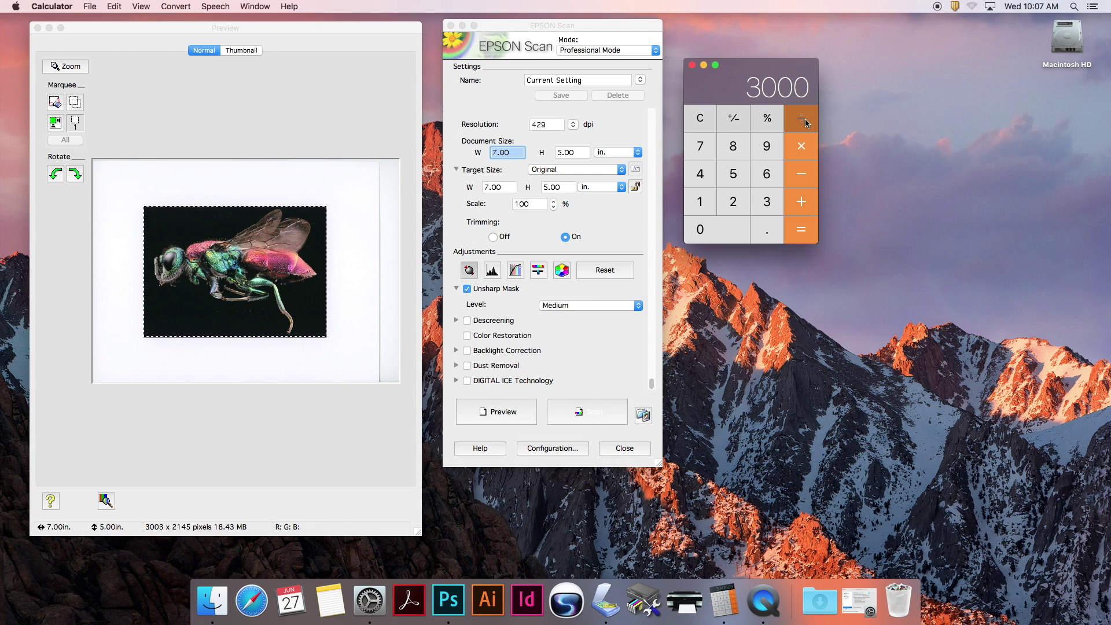
click(700, 145)
click(802, 228)
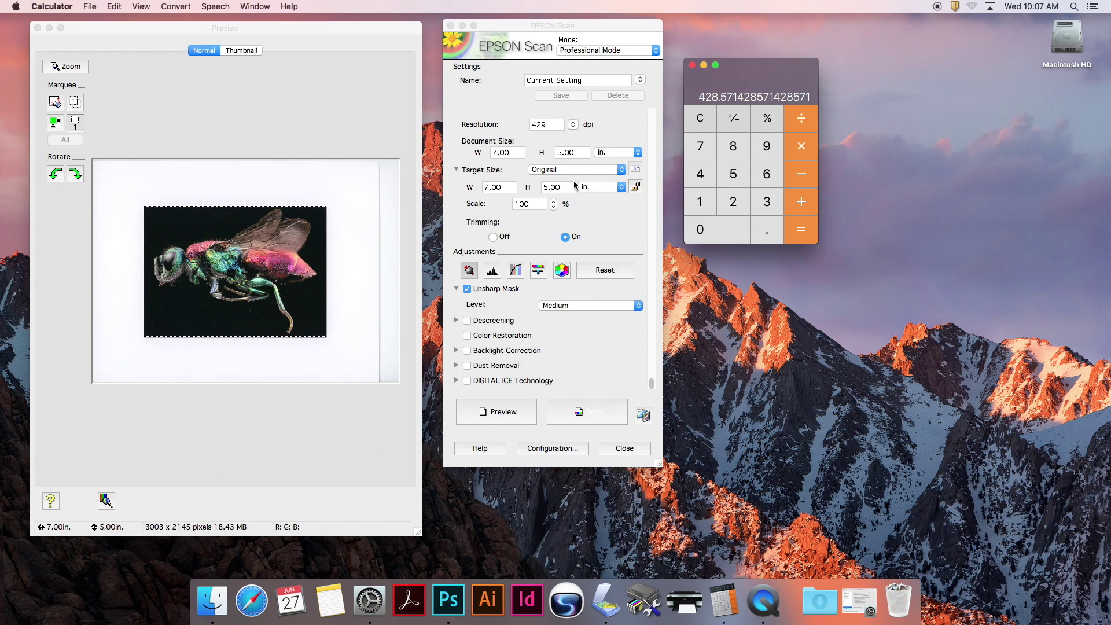
click(552, 127)
key(Tab)
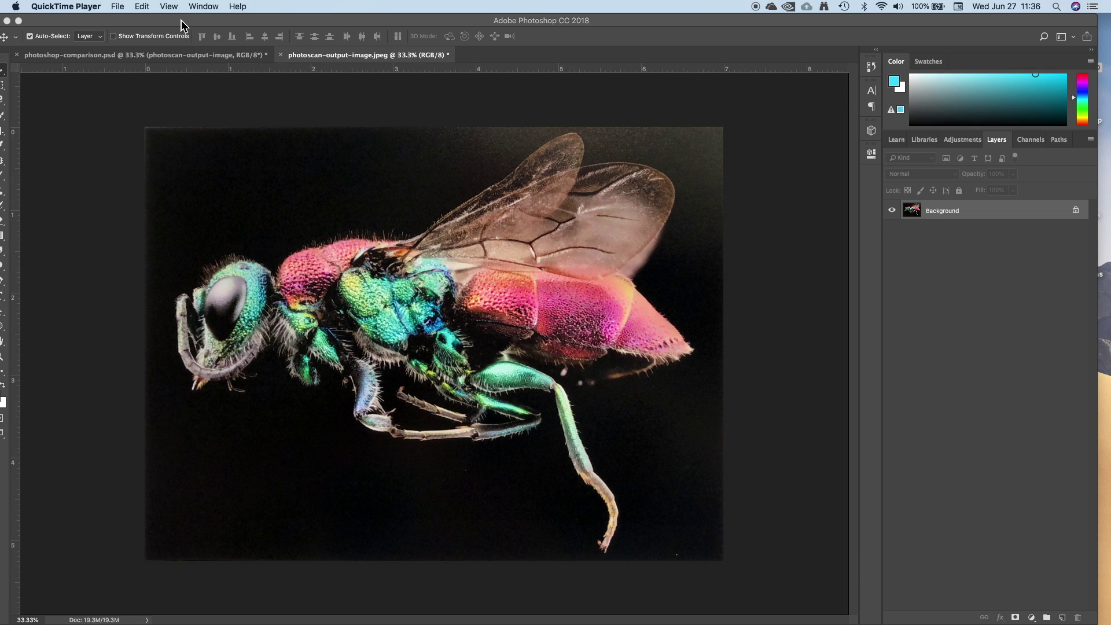
Step: Resize the PhotoScan image to 7 in wide at 428.571 ppi without resampling (3000 × 2250 px)
click(211, 26)
click(170, 11)
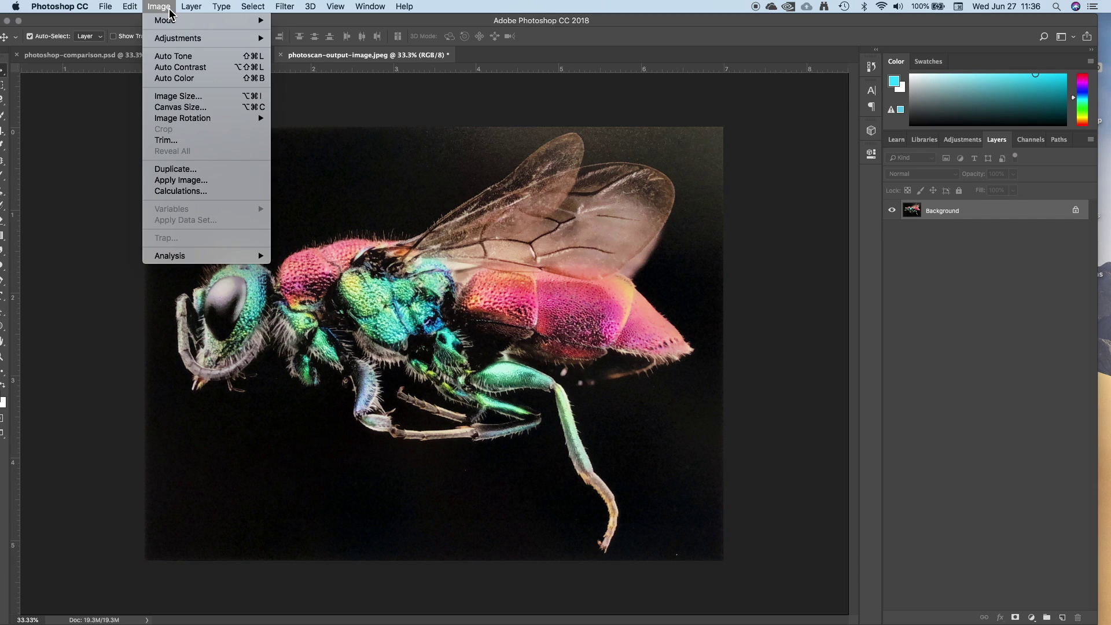
click(196, 97)
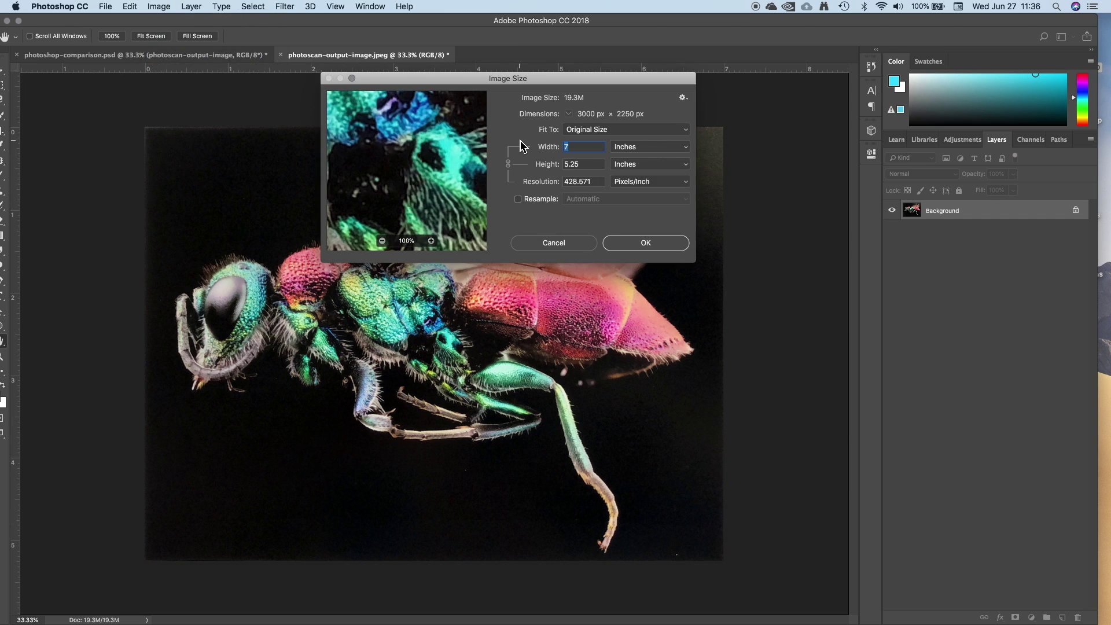
drag(584, 76, 685, 108)
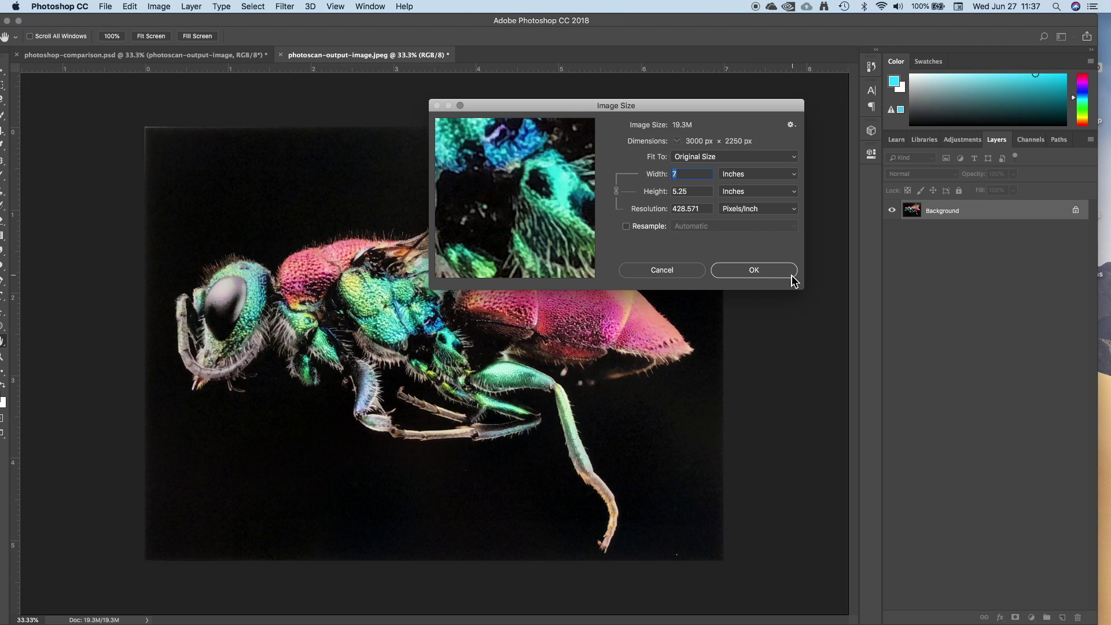
click(757, 280)
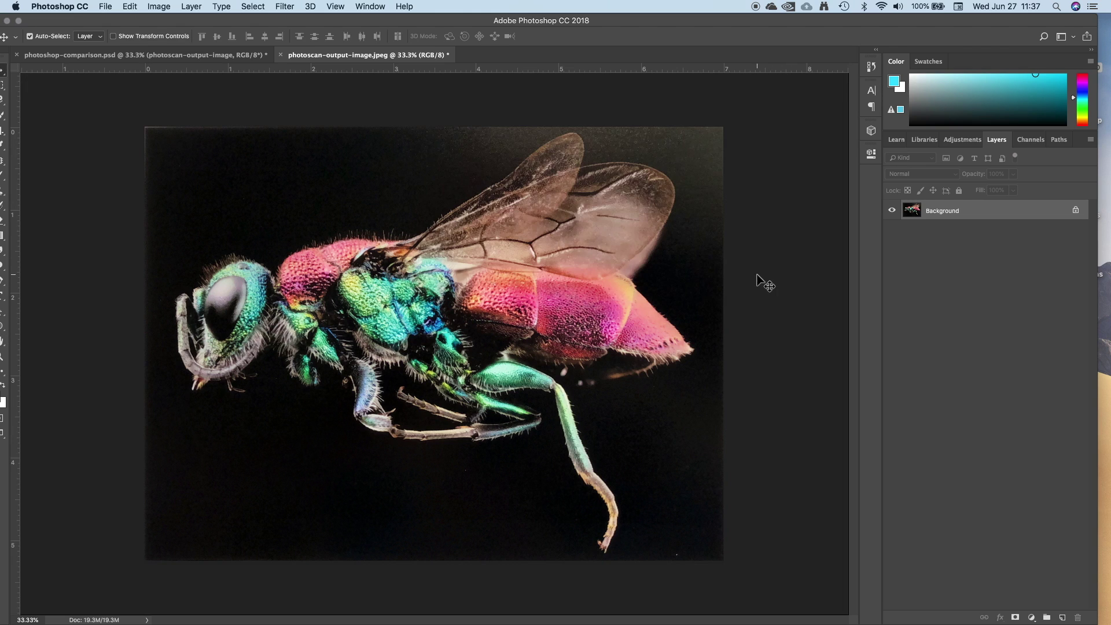
Step: In photoshop-comparison.psd, flick epson-scan-image off and on, then show photoscan-output-image
click(222, 56)
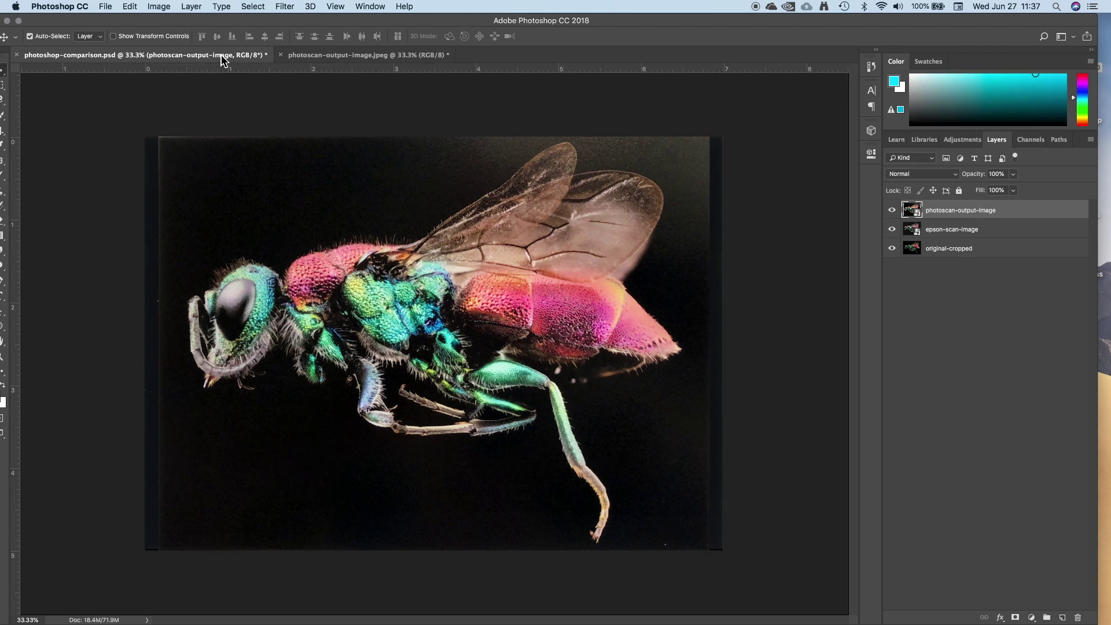
click(891, 229)
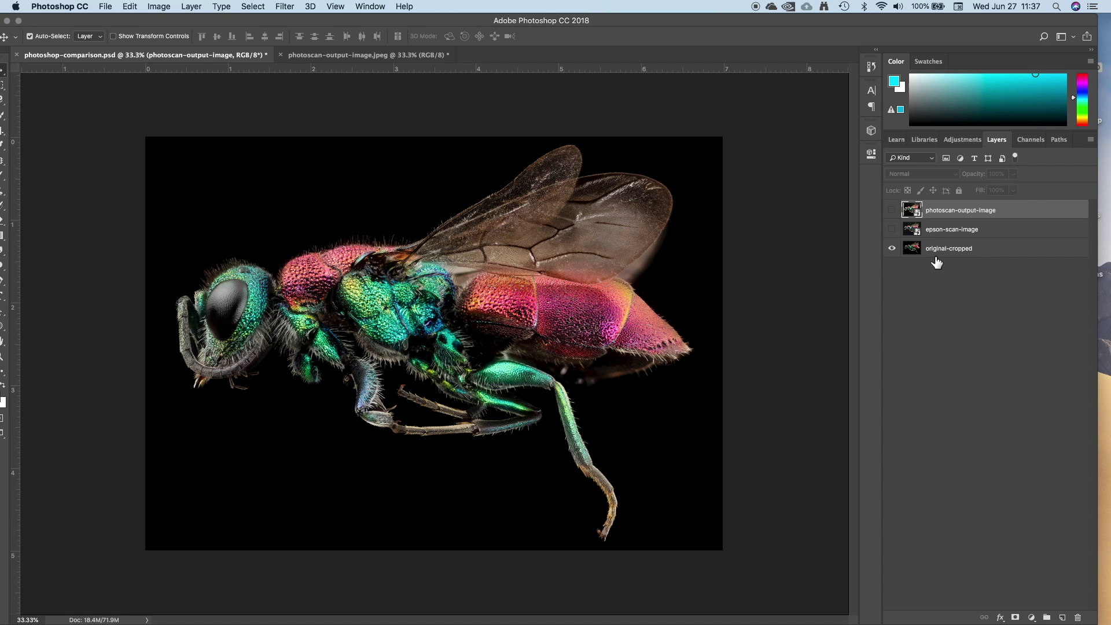
click(892, 229)
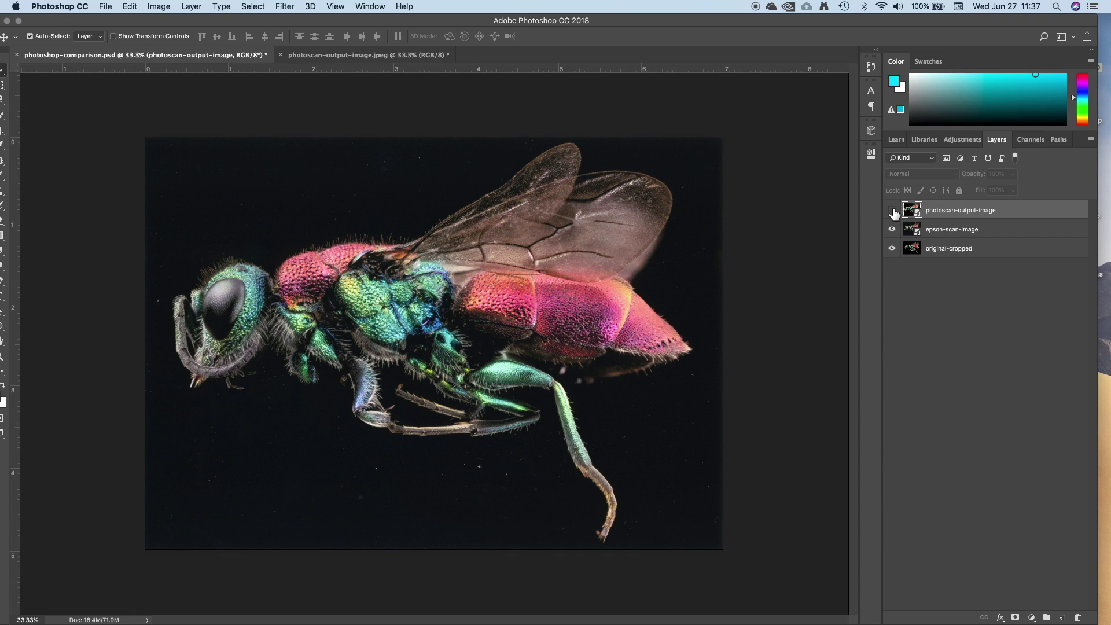
click(891, 210)
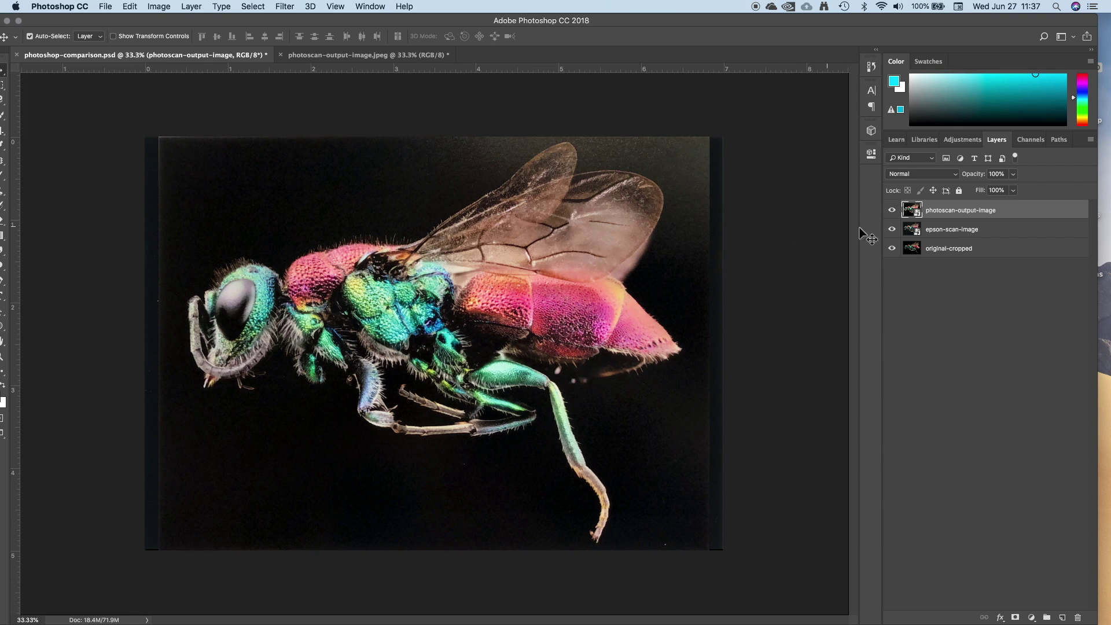
Step: Free-transform photoscan-output-image, widening its left and right edges, and apply it
key(super+t)
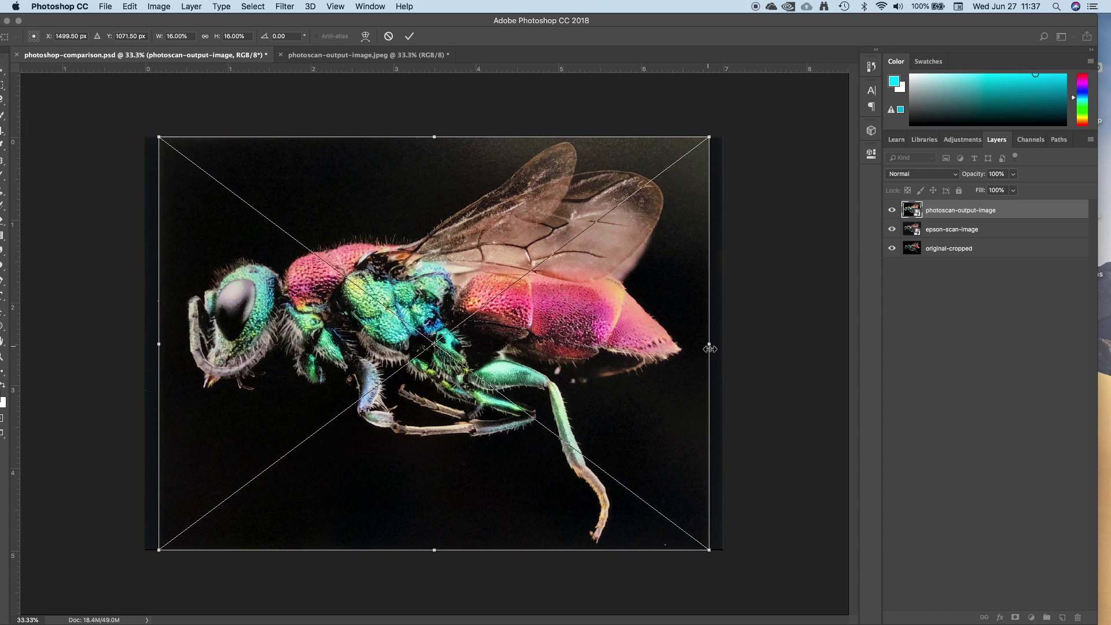
drag(709, 344, 723, 343)
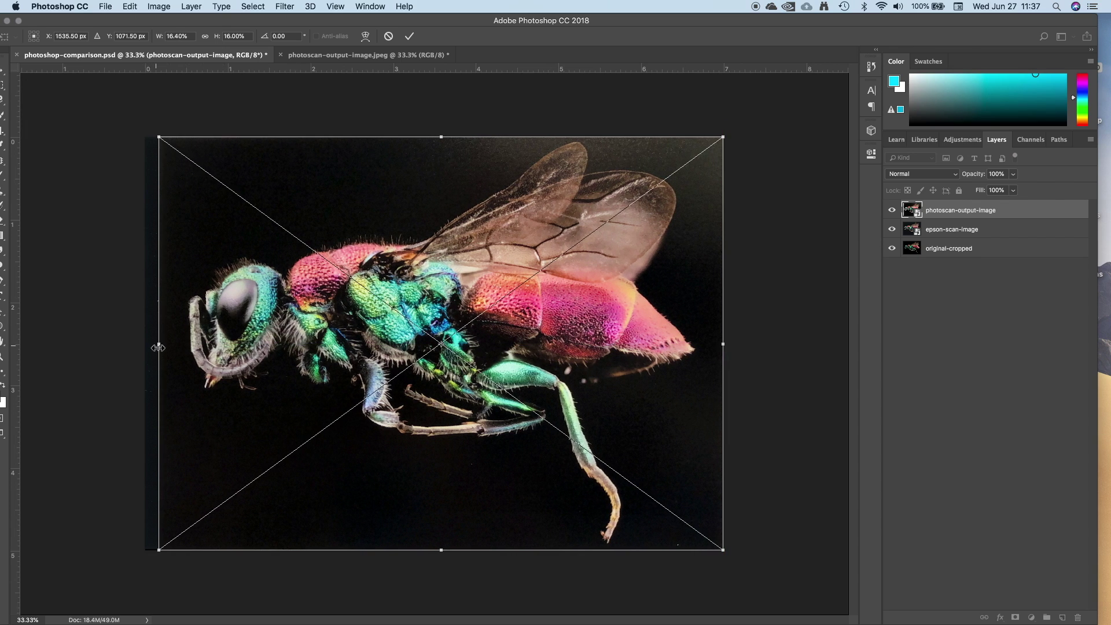
drag(158, 344, 145, 344)
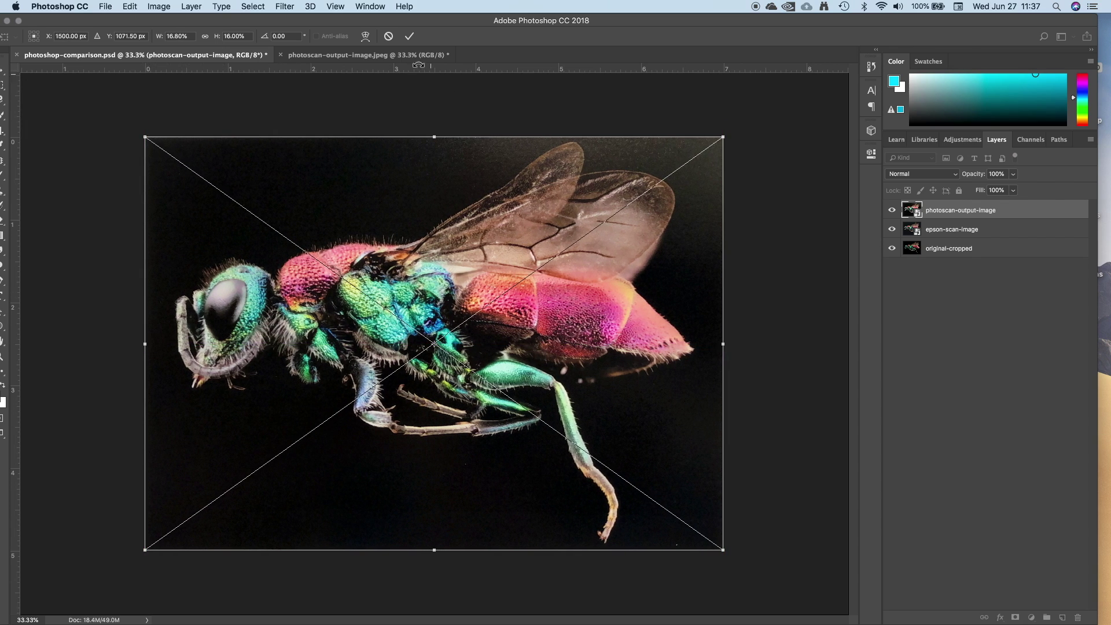
click(409, 36)
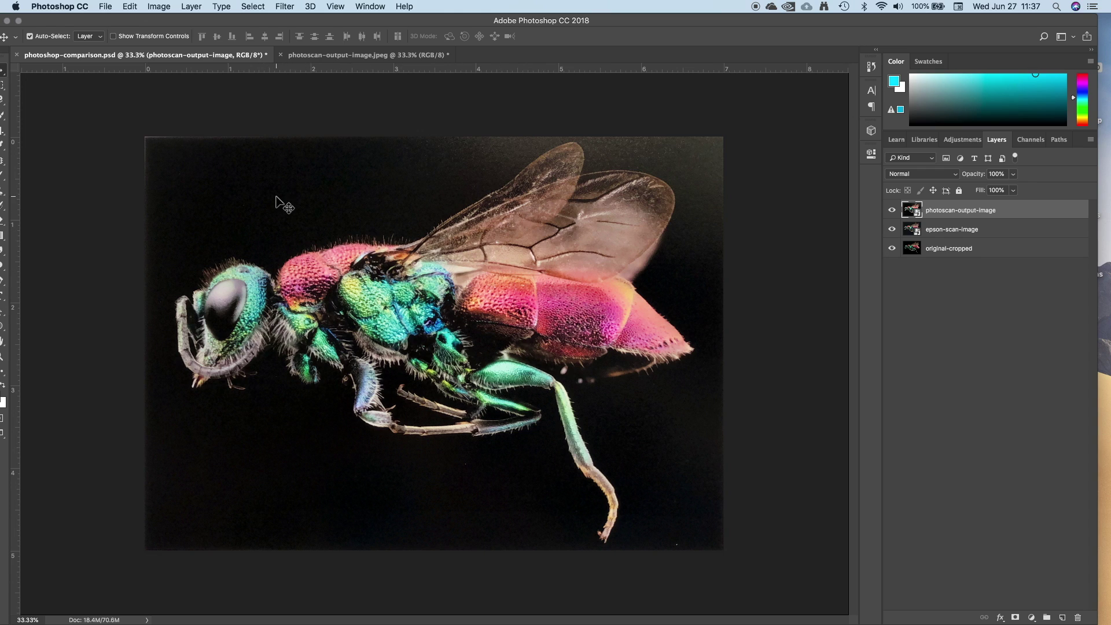
Step: Distort photoscan-output-image by pulling its top-left corner up and left, then commit
key(super)
key(super+t)
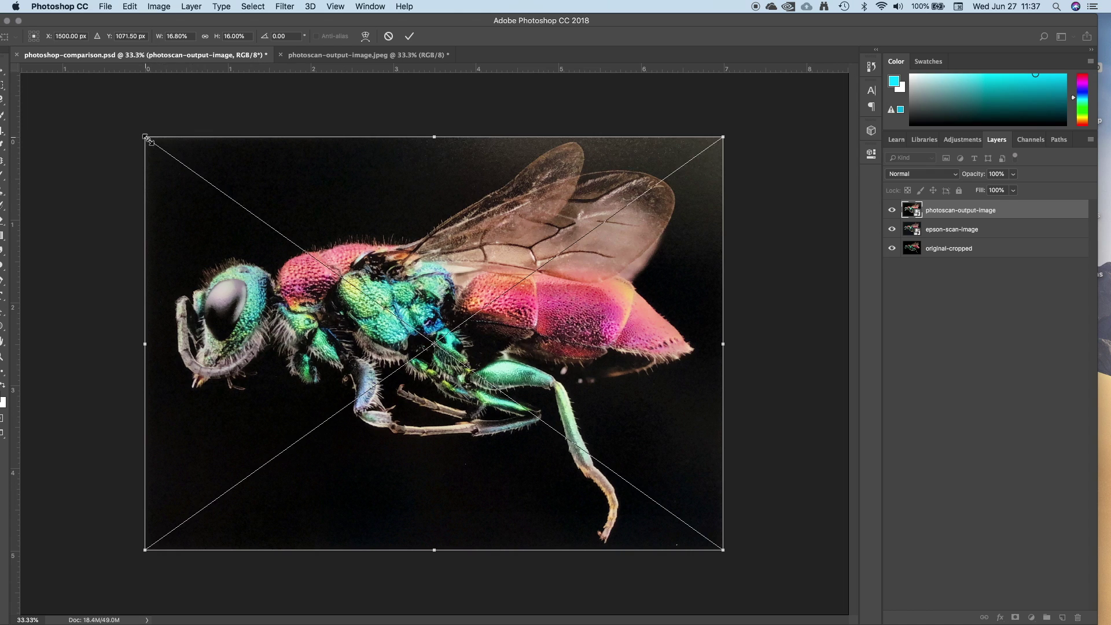
right_click(254, 185)
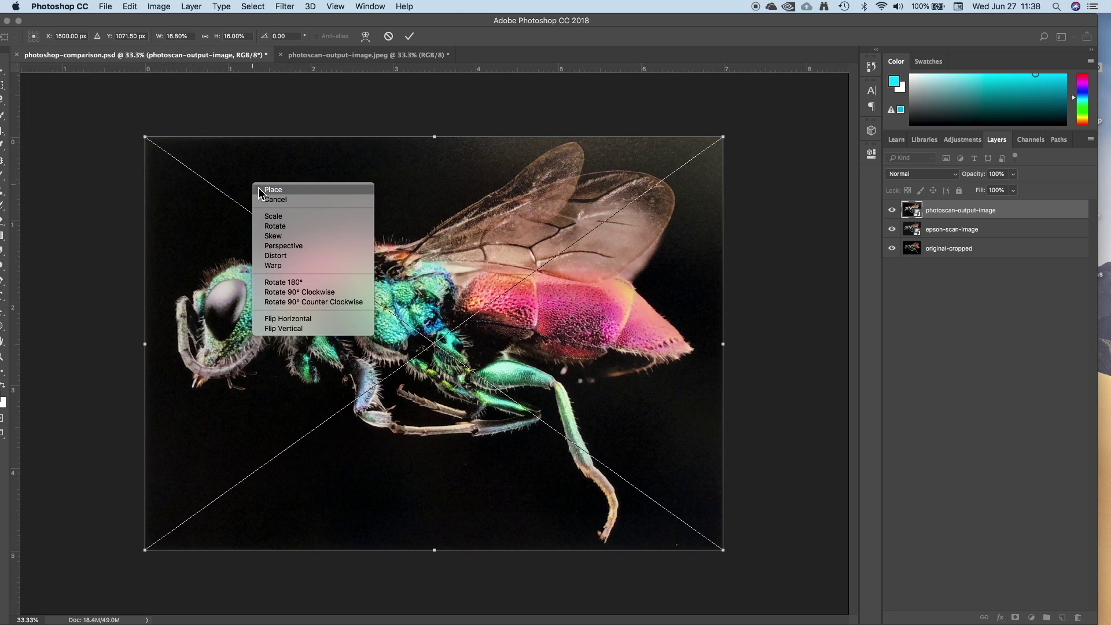
click(285, 257)
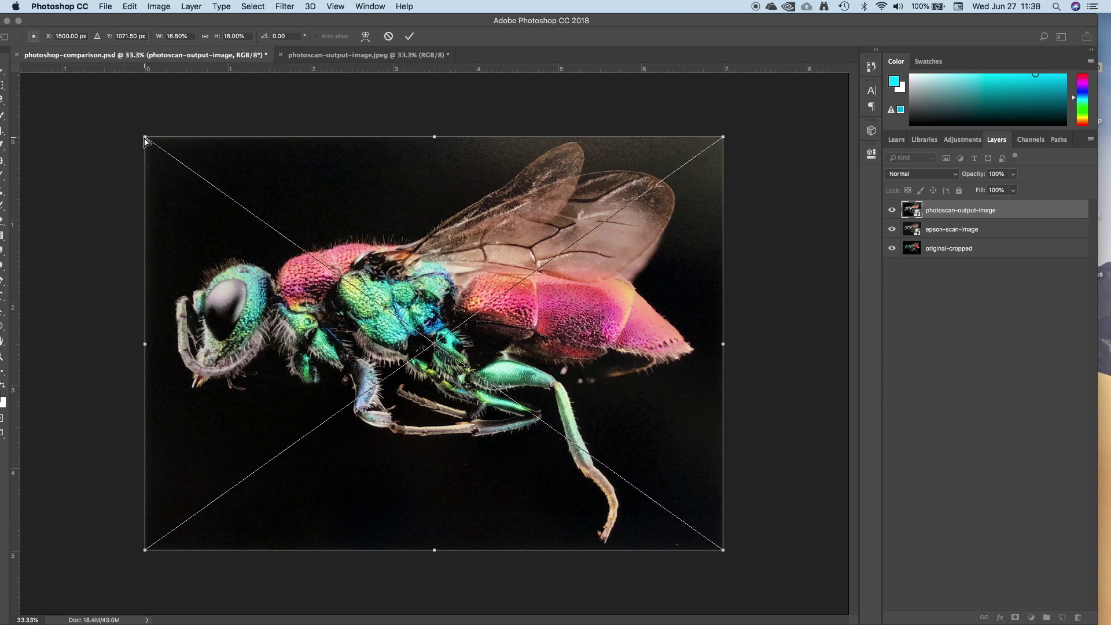
drag(145, 138, 142, 134)
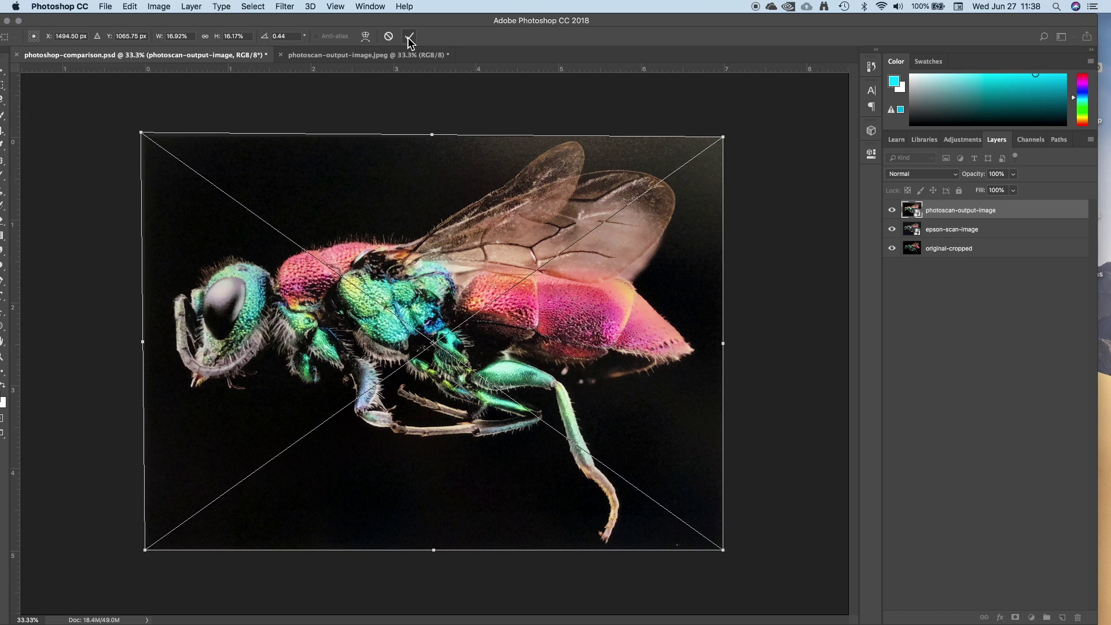
key(Return)
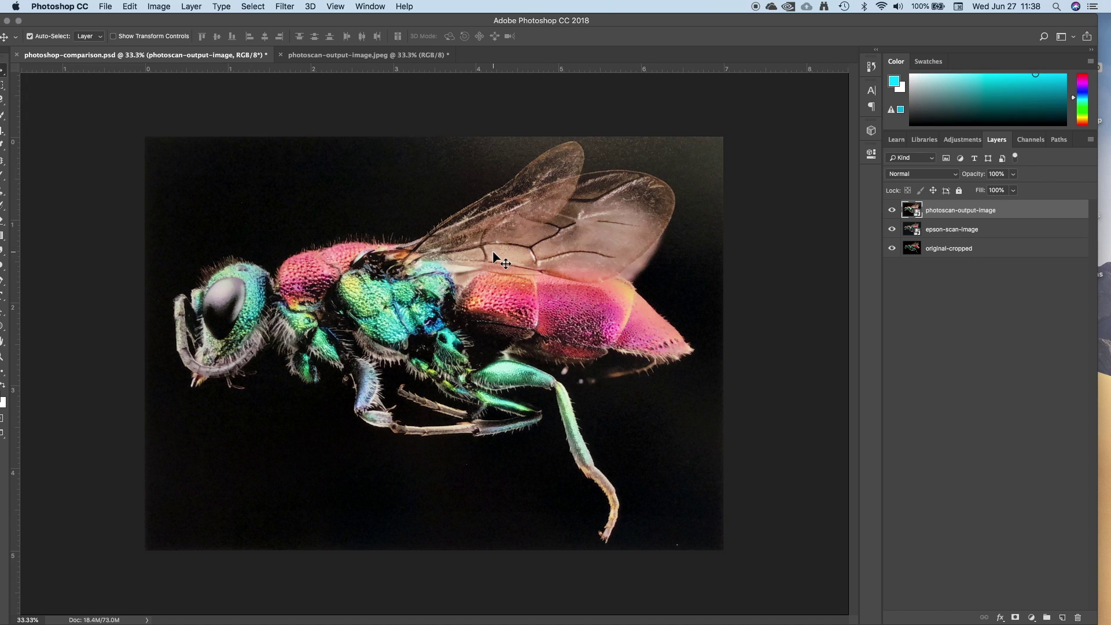
Step: Zoom in on the wasp and repeatedly toggle photoscan-output-image against the Epson scan, ending hidden
key(super+equal)
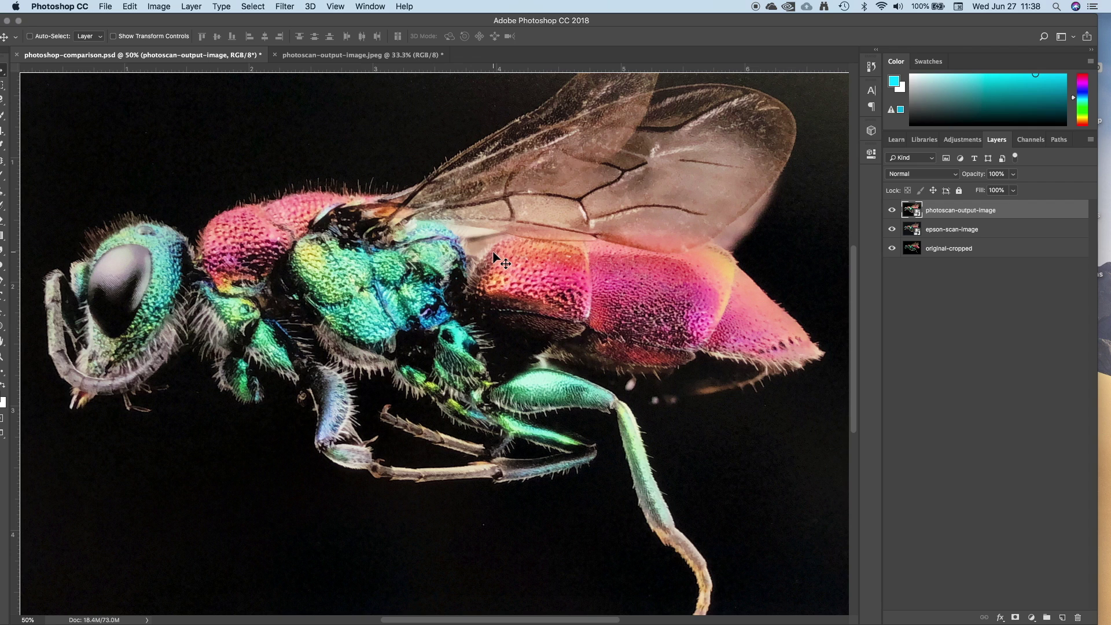
drag(513, 194, 560, 226)
key(super+r)
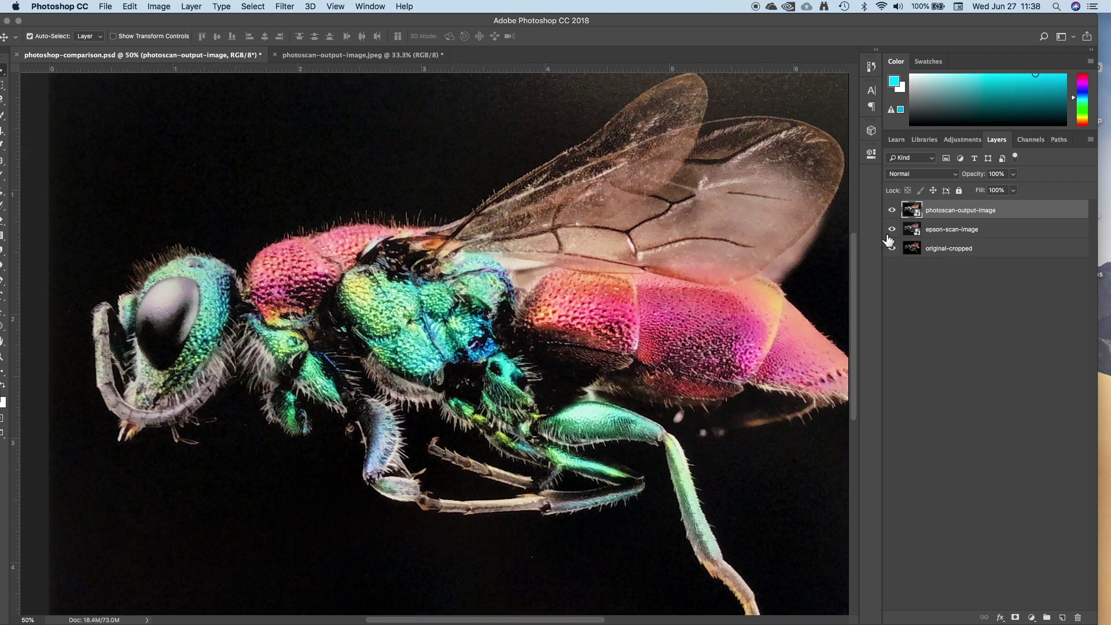
click(892, 211)
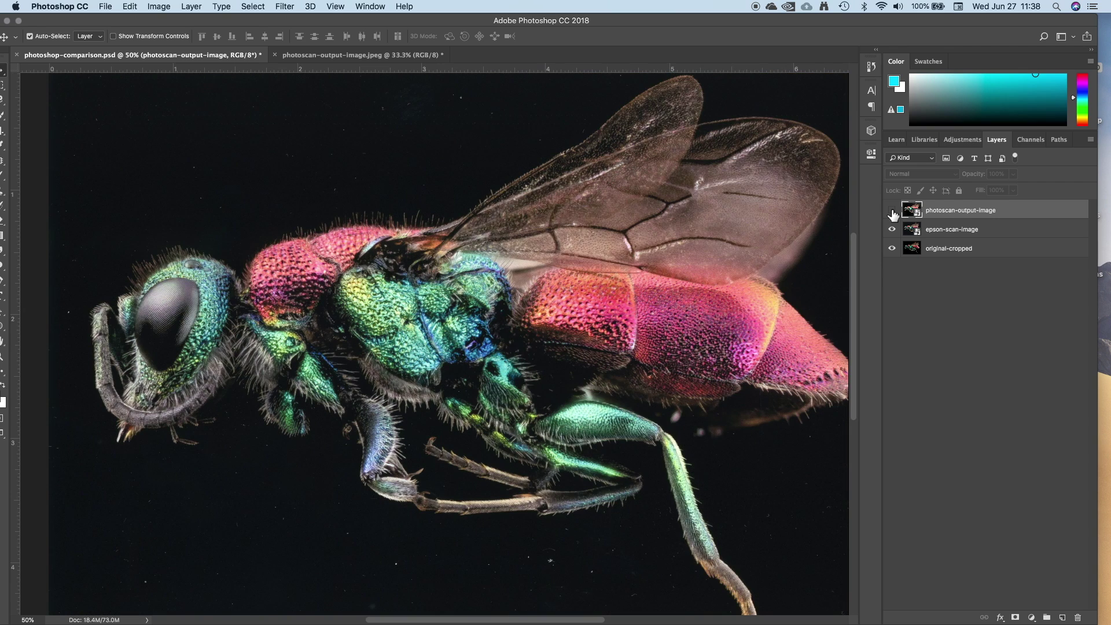
click(892, 211)
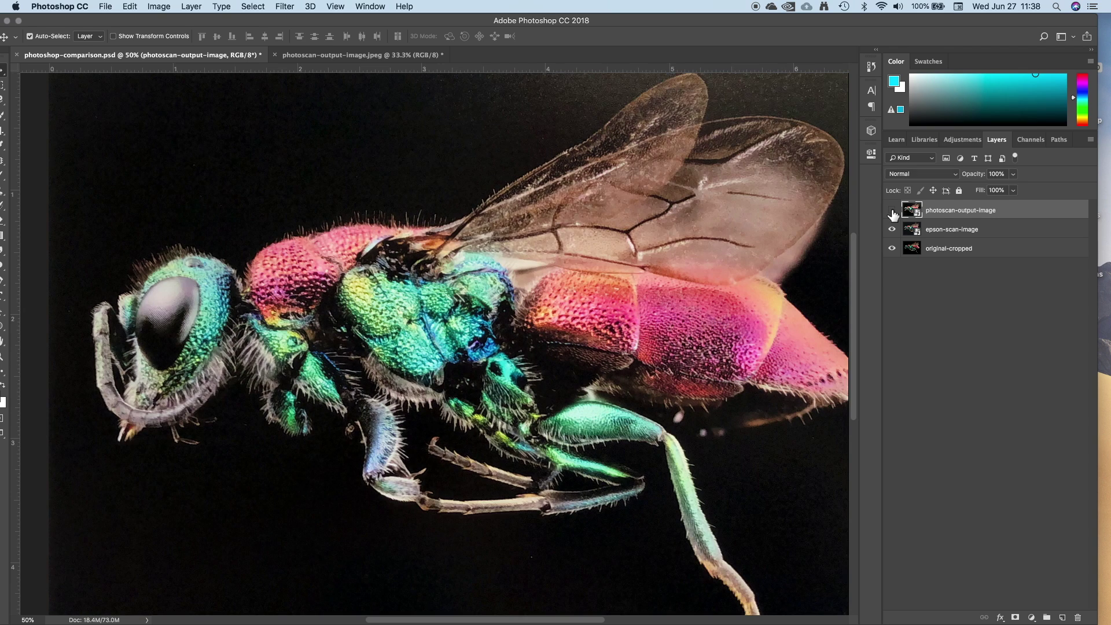
click(892, 211)
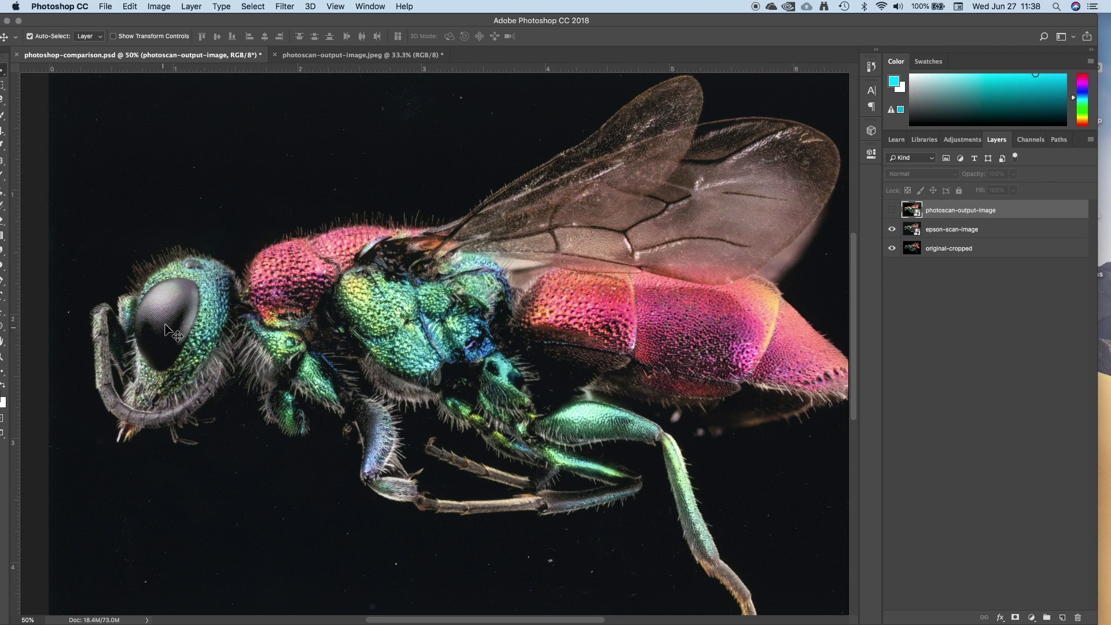
click(892, 211)
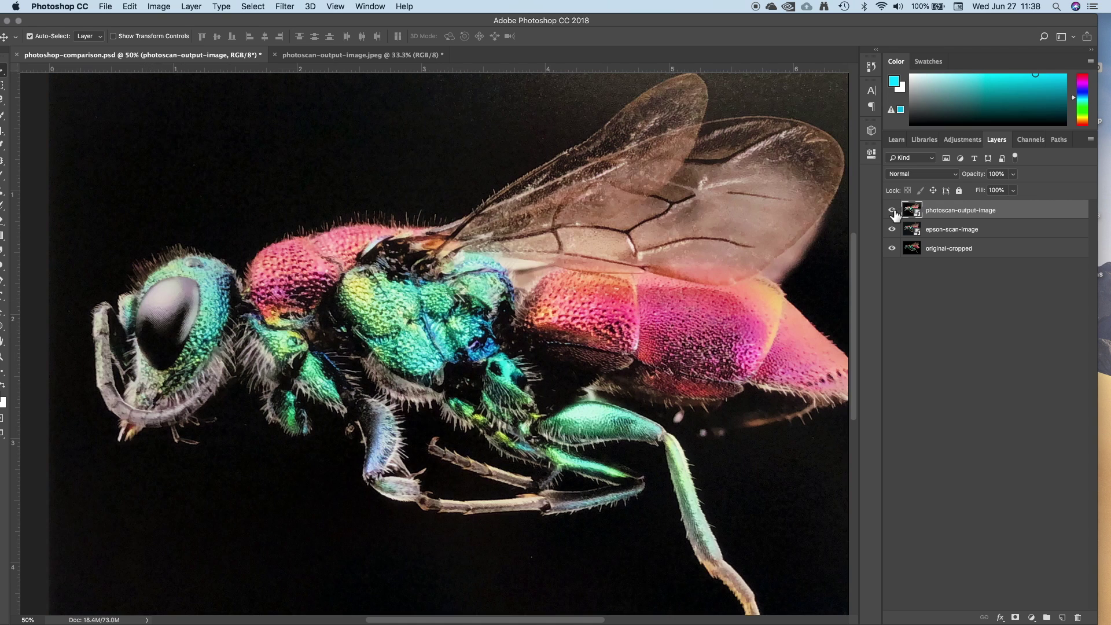
click(892, 212)
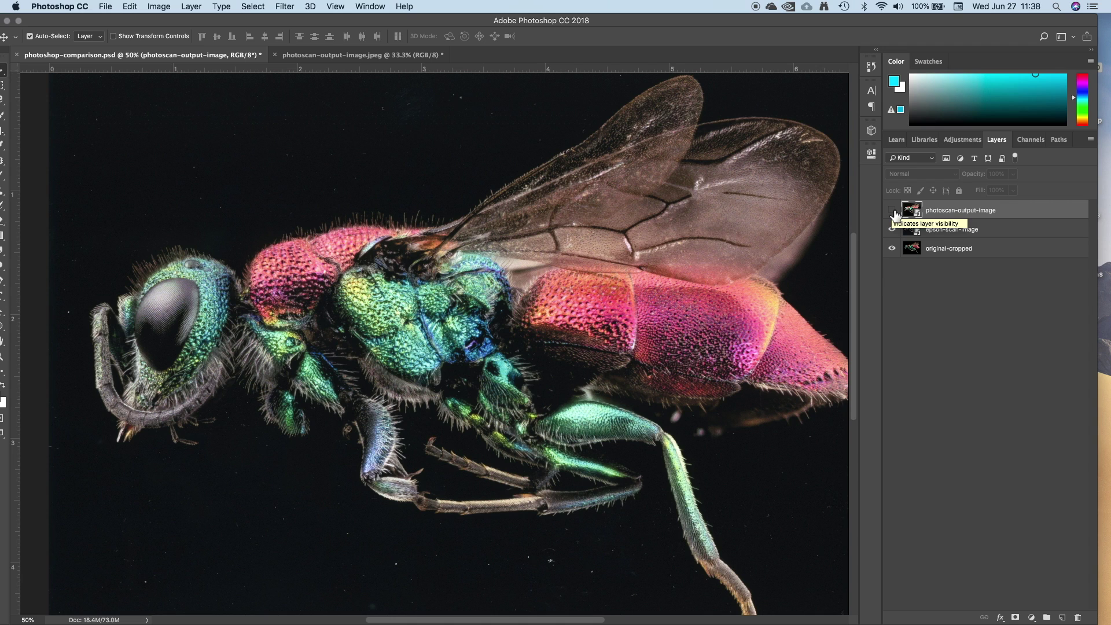
click(892, 212)
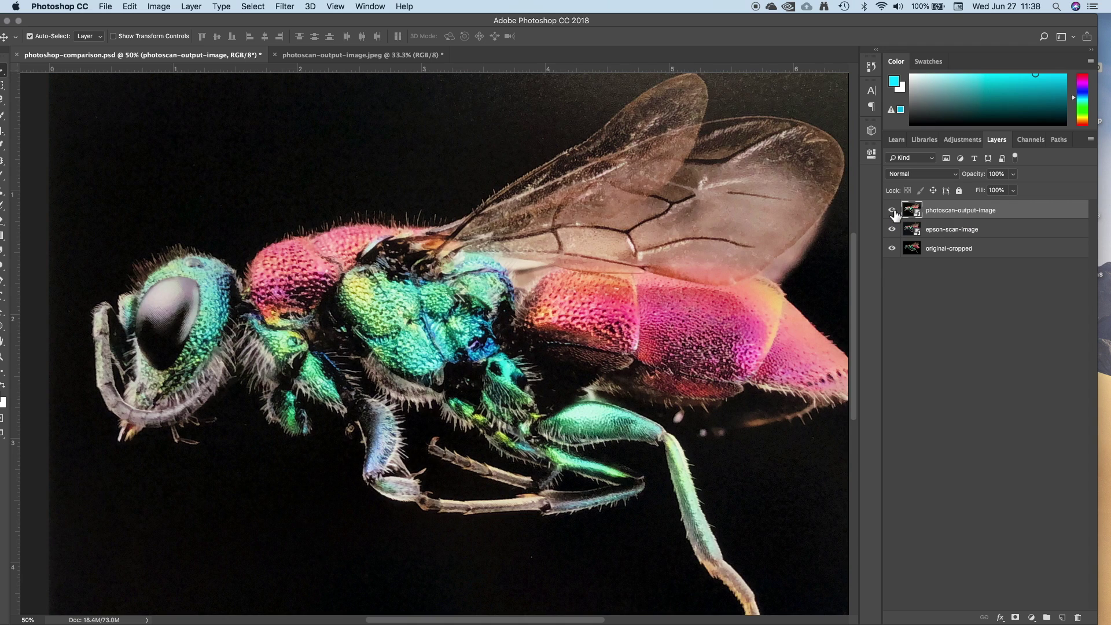
click(892, 212)
click(892, 212)
click(892, 212)
click(894, 212)
click(894, 213)
click(894, 213)
click(894, 213)
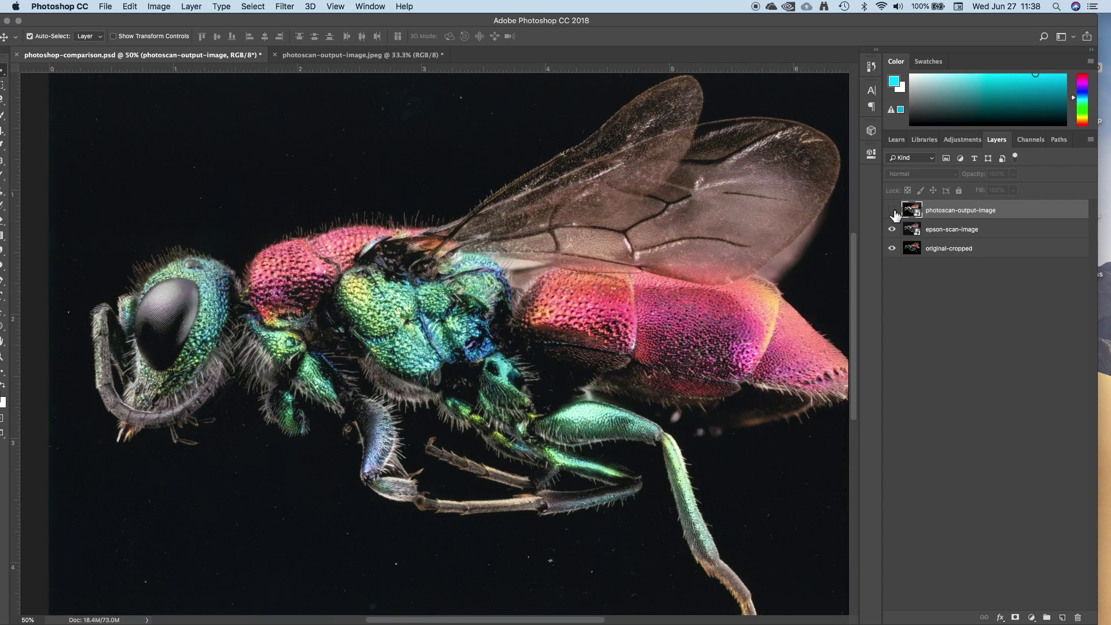
click(893, 213)
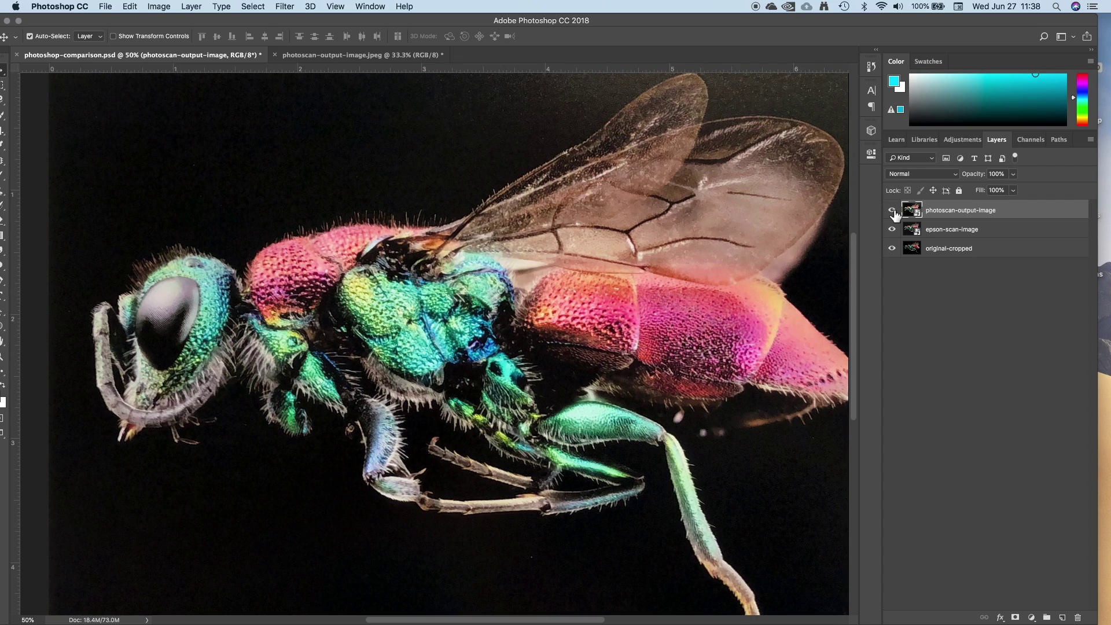
click(894, 213)
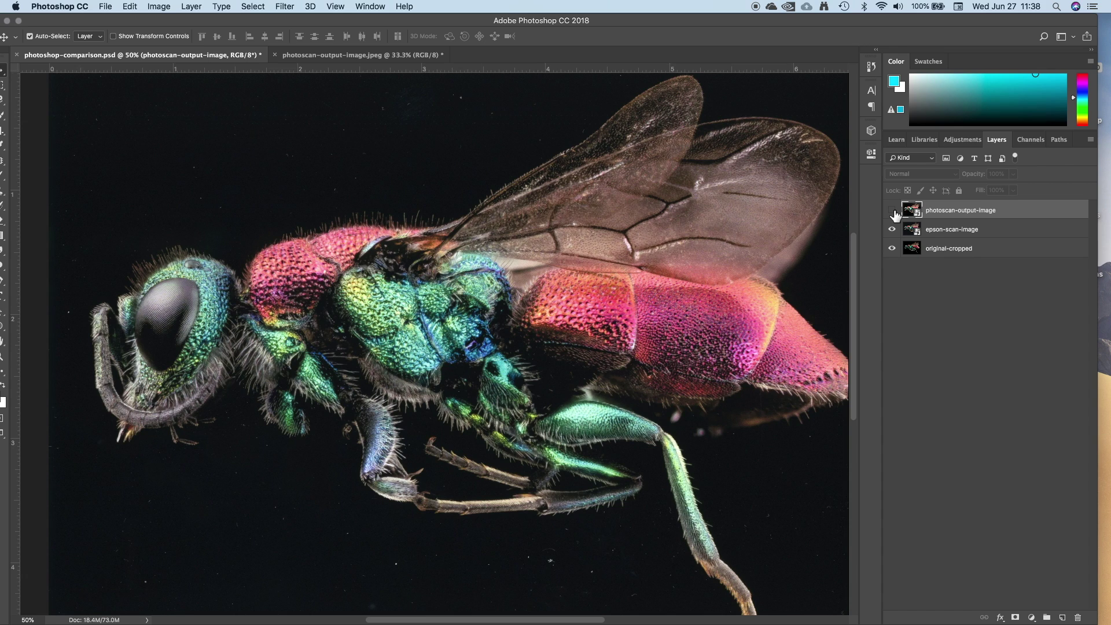
click(894, 213)
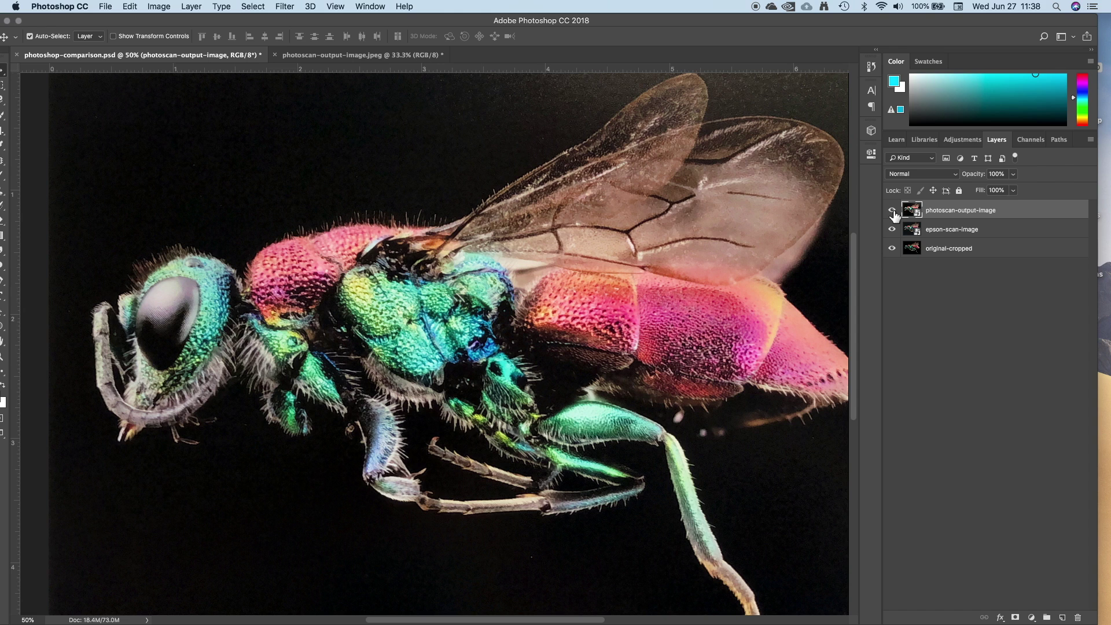
click(893, 212)
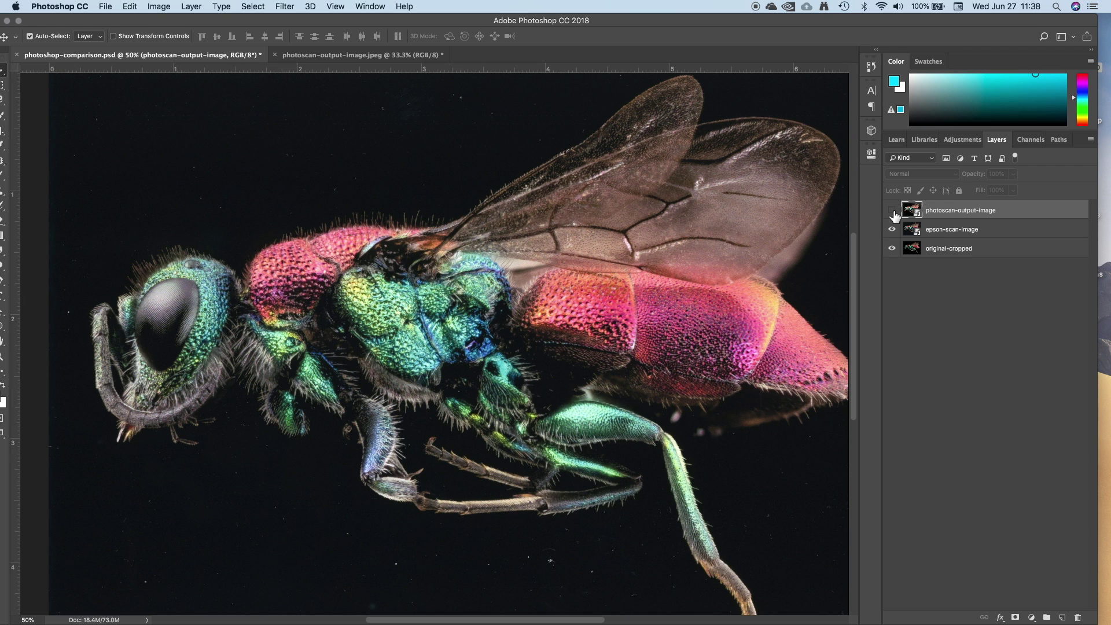
click(892, 212)
click(893, 212)
click(892, 212)
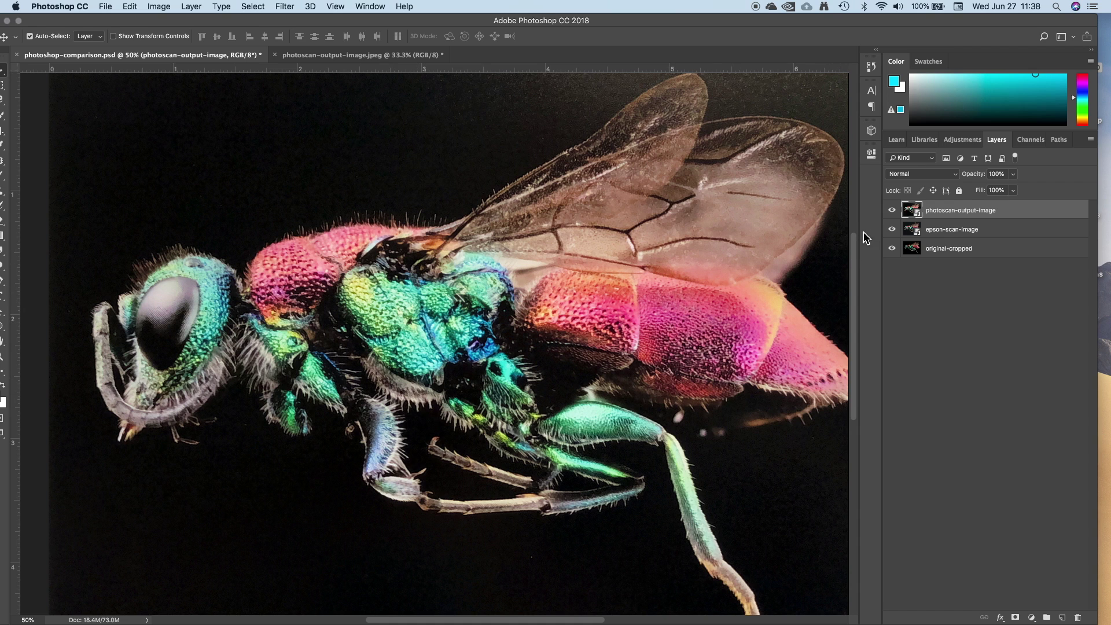
click(893, 212)
click(892, 212)
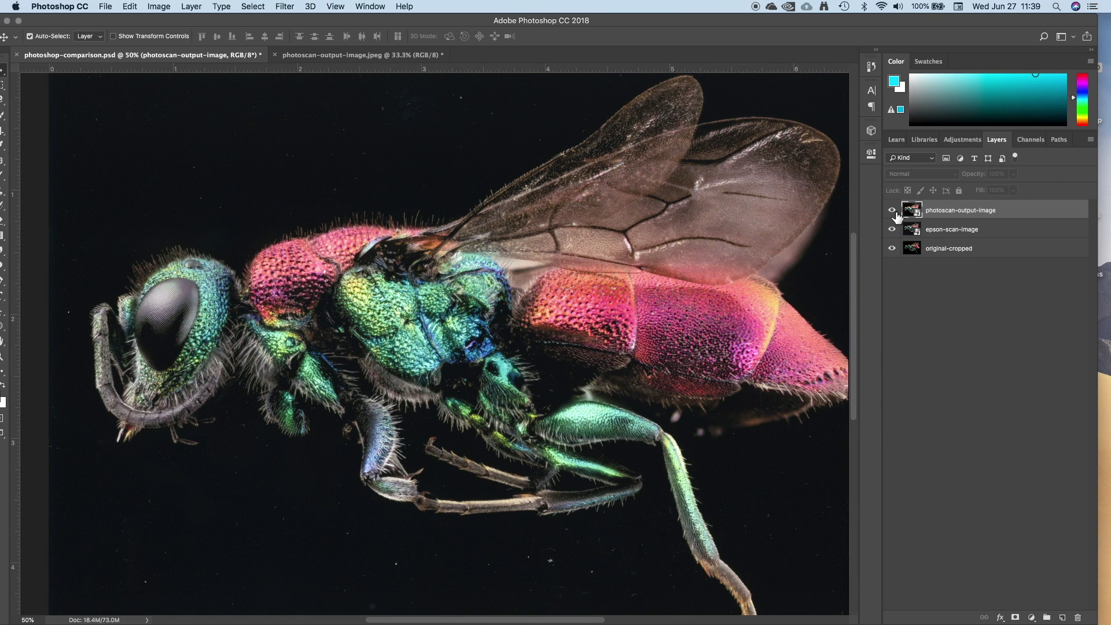
click(893, 212)
key(super)
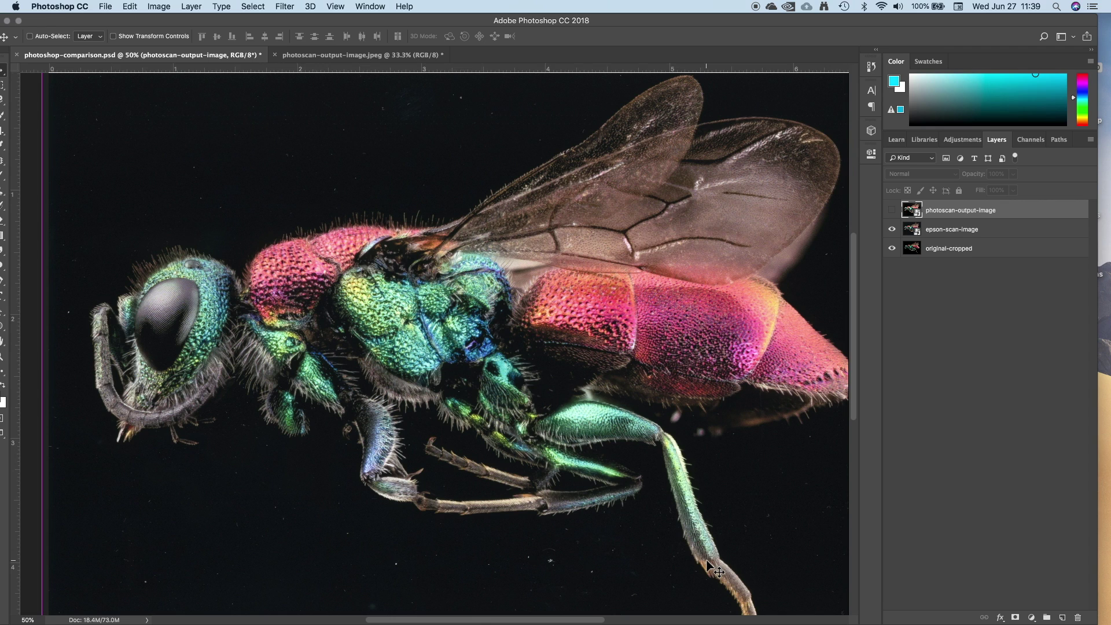
Step: Zoom out, flick epson-scan-image against the original, then toggle photoscan-output-image ending visible
key(super+minus)
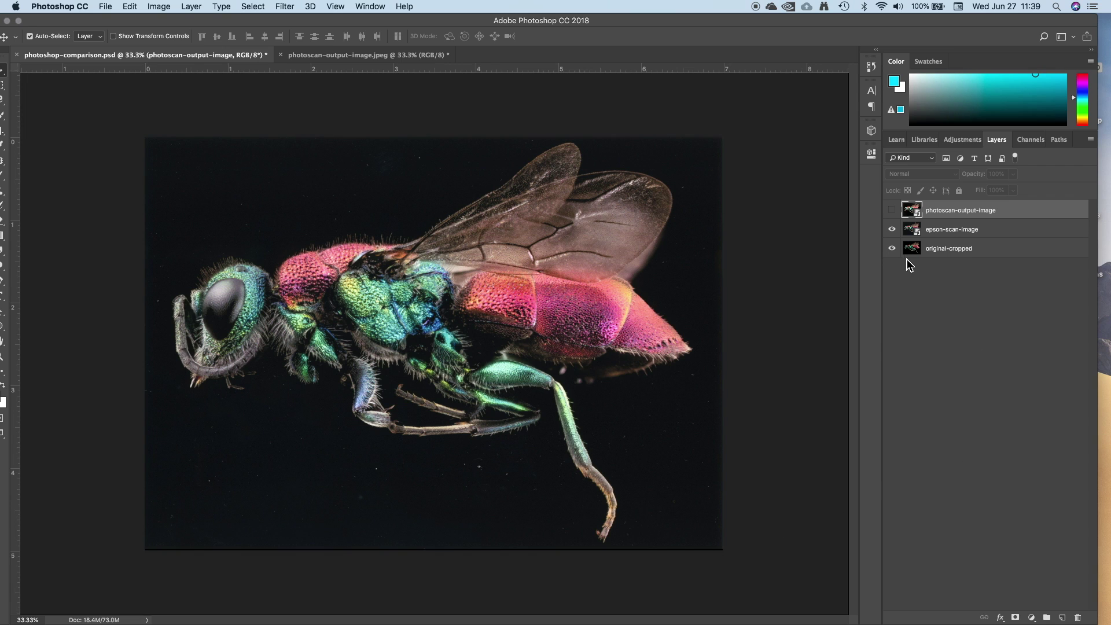
click(891, 231)
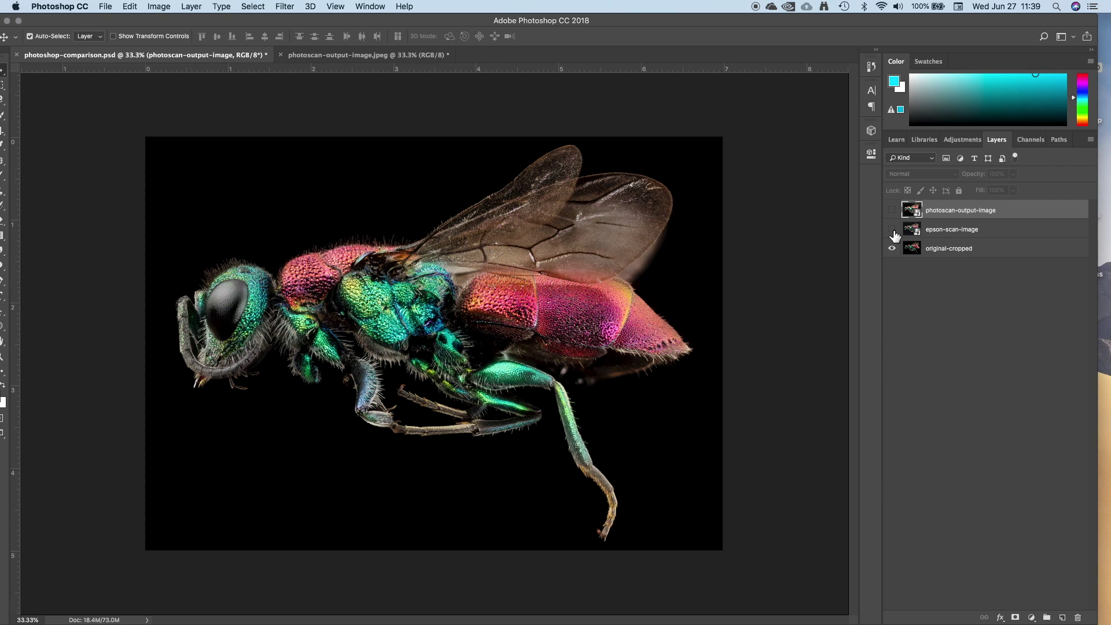
click(893, 230)
click(892, 231)
click(893, 230)
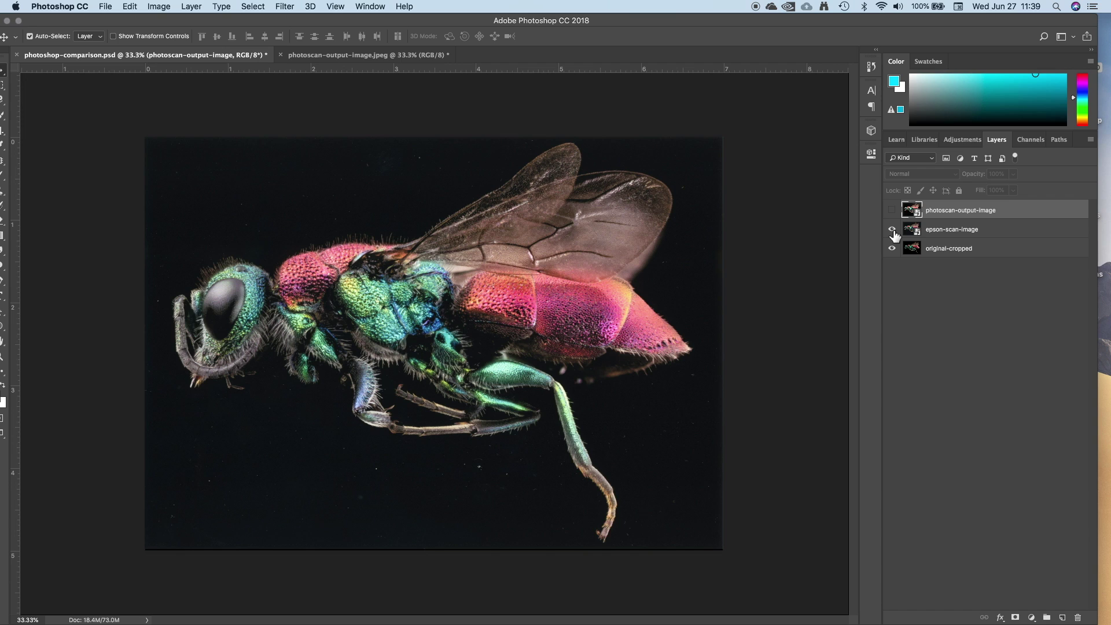
click(892, 212)
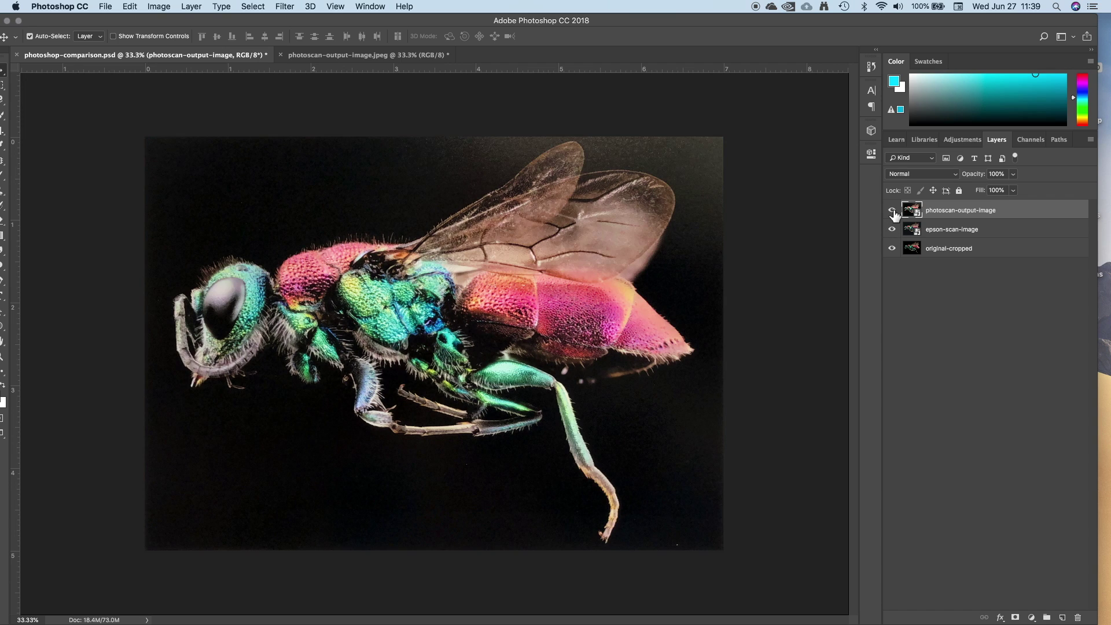
click(893, 212)
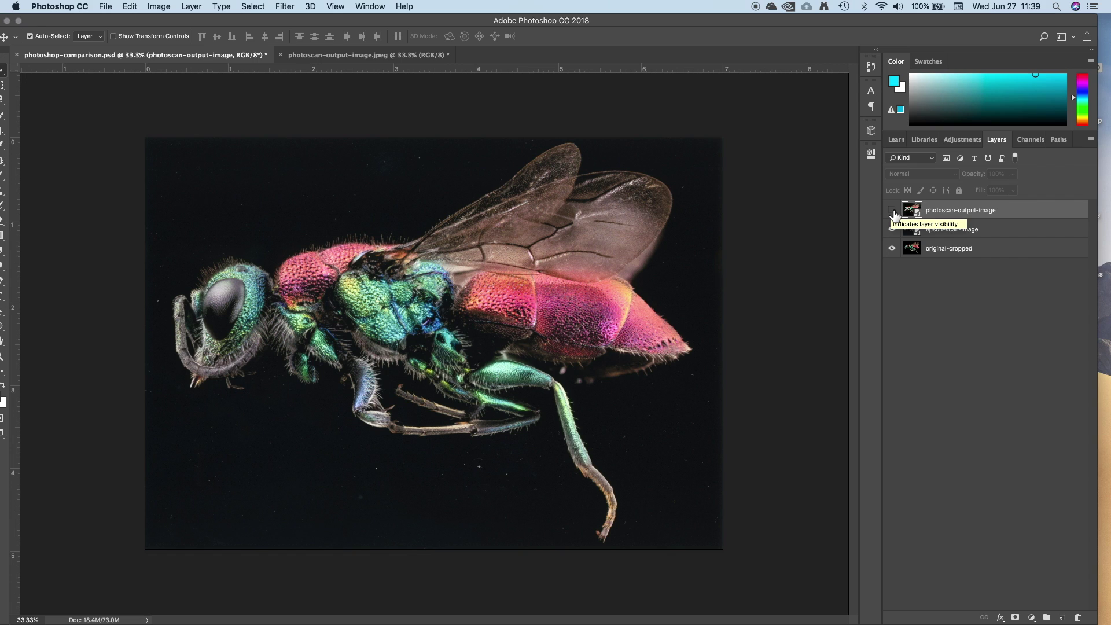
click(892, 212)
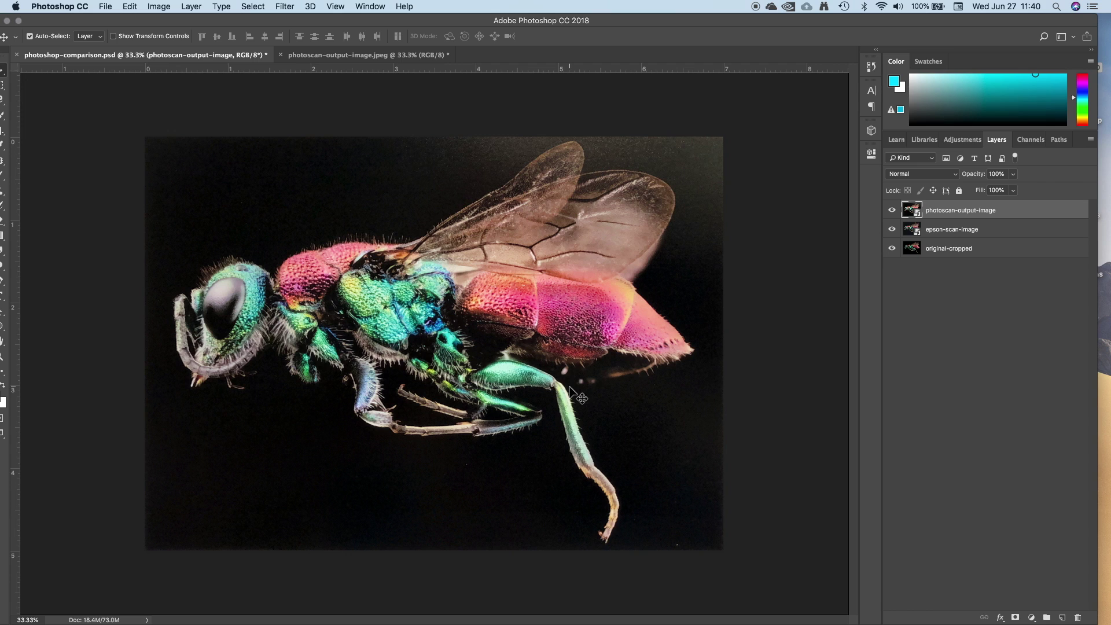
Step: Hide photoscan-output-image and epson-scan-image, then zoom in and back out on the original-cropped wasp
click(891, 210)
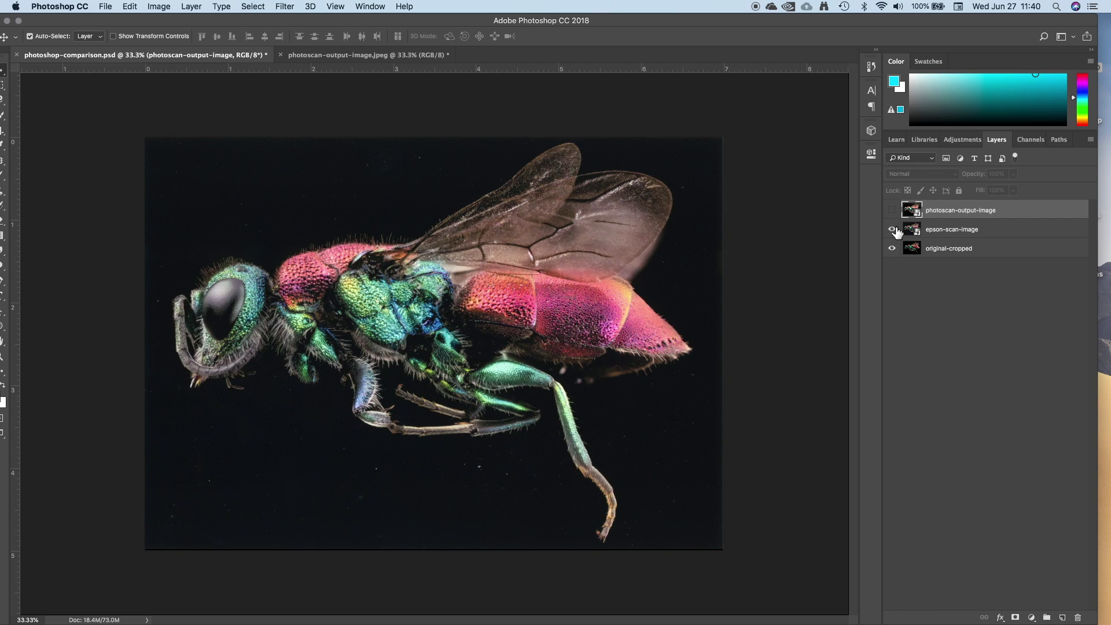
click(891, 229)
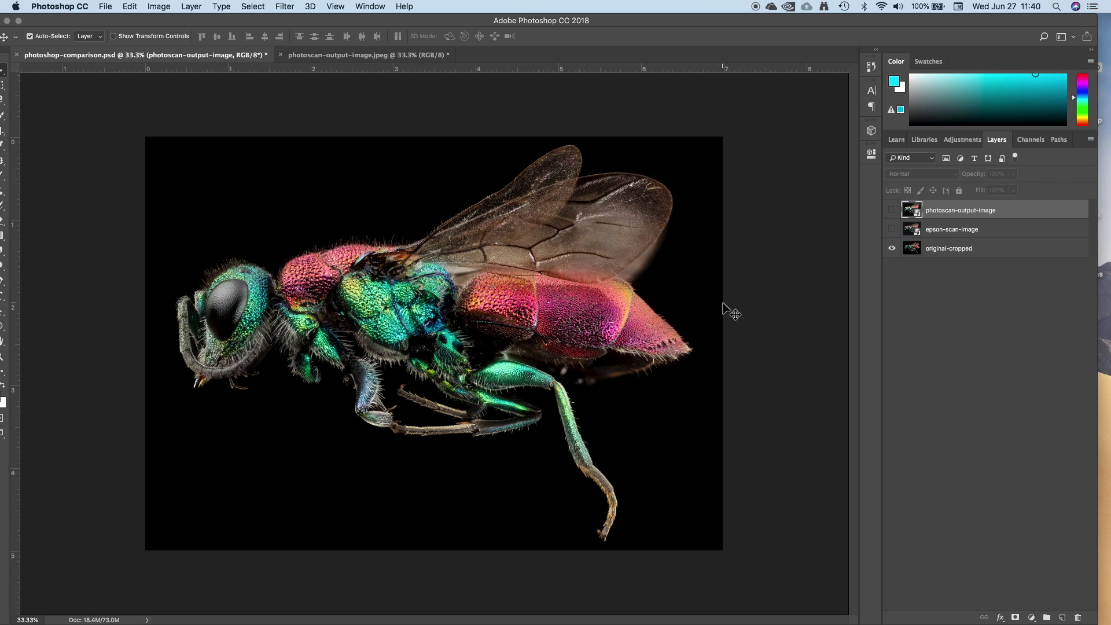
key(super+equal)
key(super+minus)
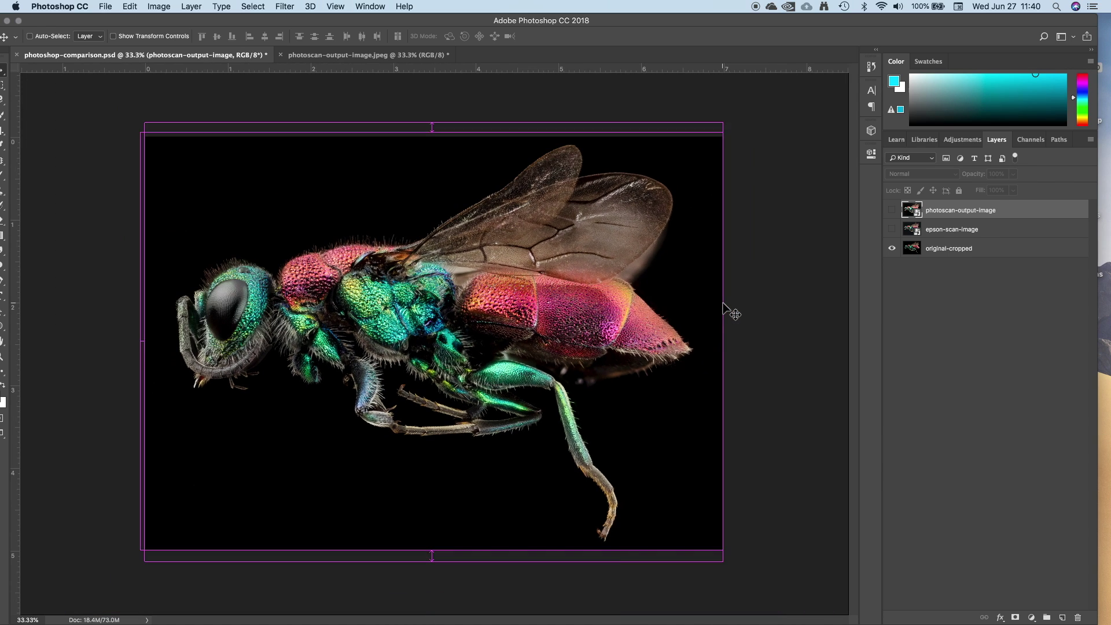